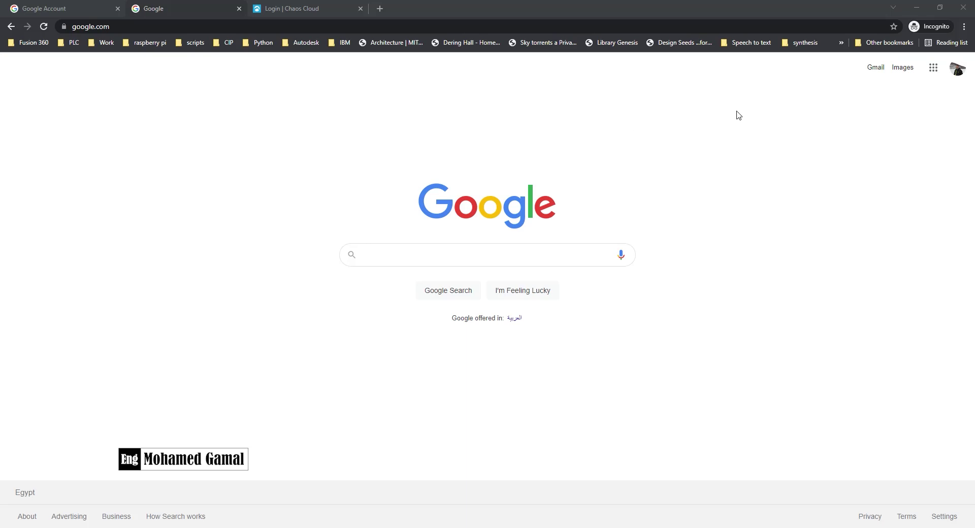
Sign in to Chaos Cloud using the Google account.
{"action": "left_click", "coordinate": [299, 7]}
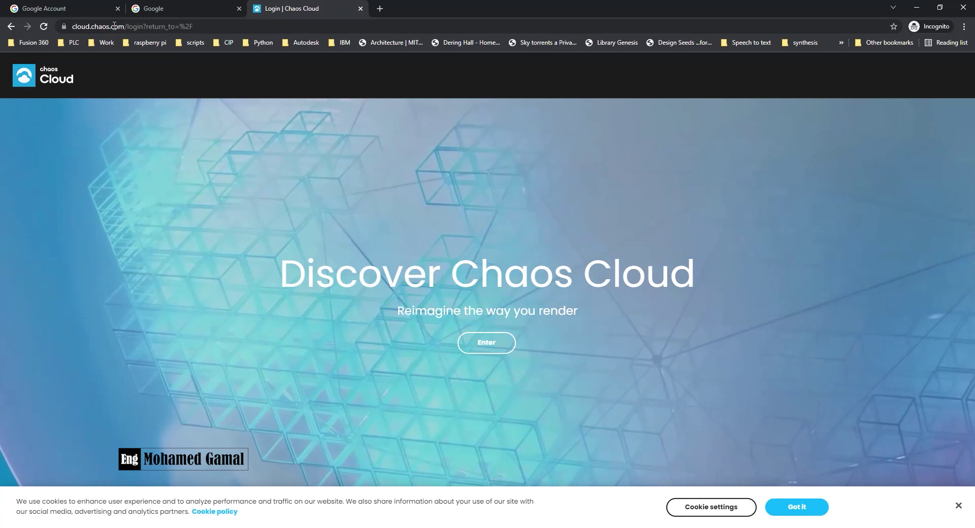
{"action": "left_click", "coordinate": [492, 341]}
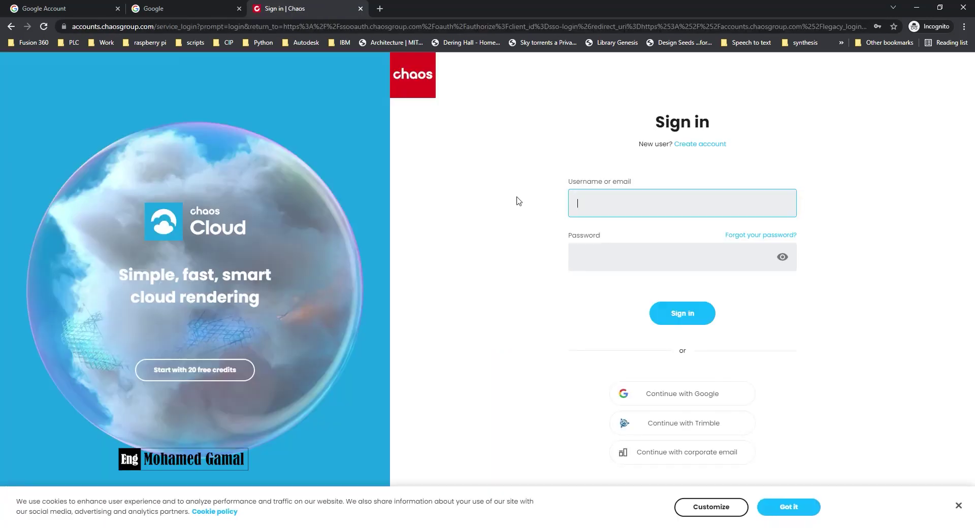
{"action": "left_click", "coordinate": [742, 397]}
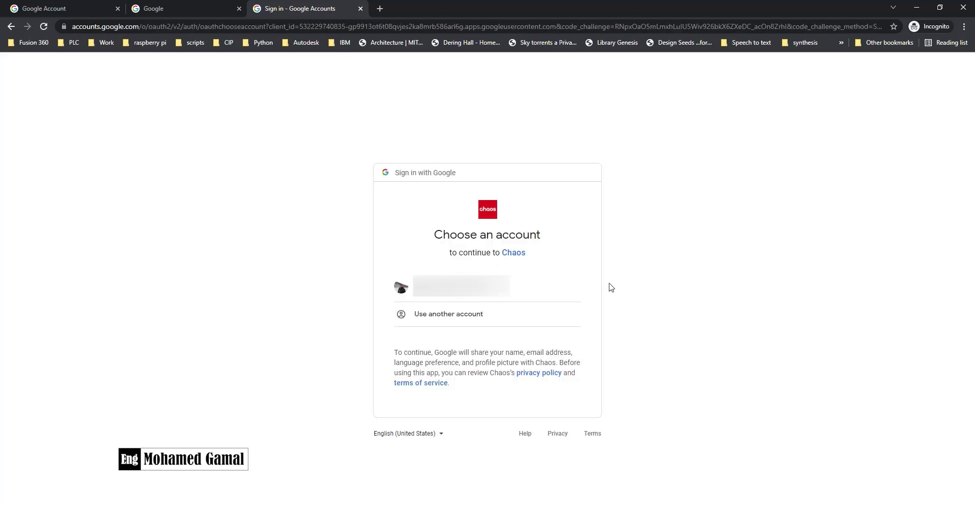
{"action": "left_click", "coordinate": [526, 277]}
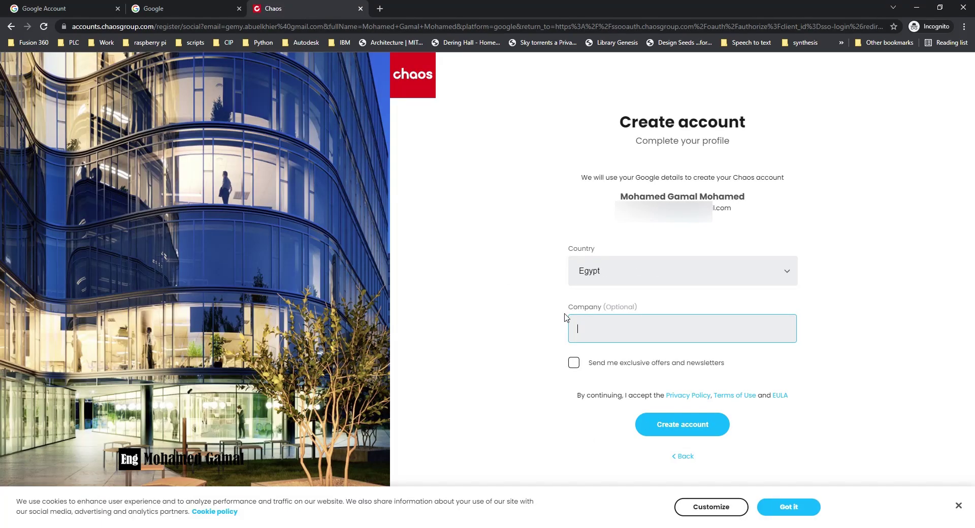
Enter company 'No HAve', leave the newsletter unchecked, and create the Chaos account.
{"action": "left_click", "coordinate": [598, 326]}
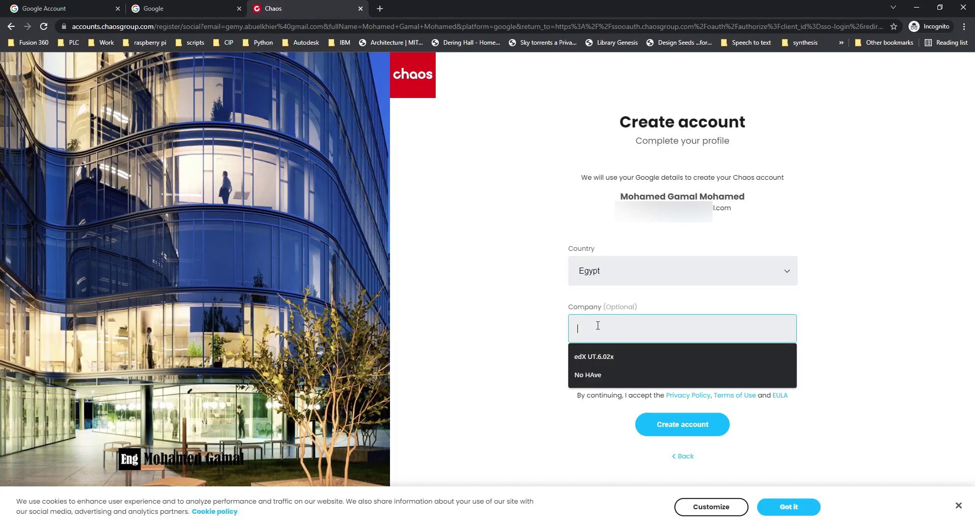
{"action": "left_click", "coordinate": [599, 369]}
{"action": "left_click", "coordinate": [574, 362]}
{"action": "left_click", "coordinate": [573, 362]}
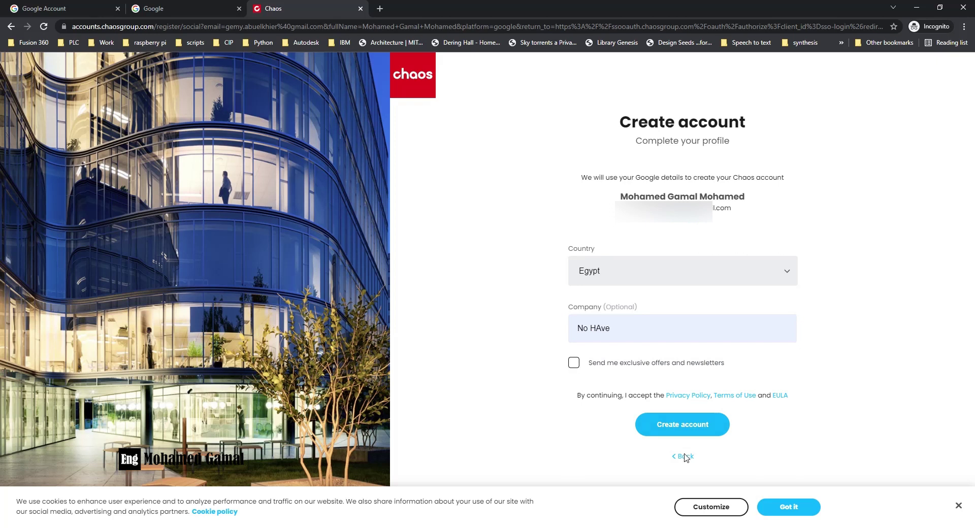
{"action": "left_click", "coordinate": [697, 426]}
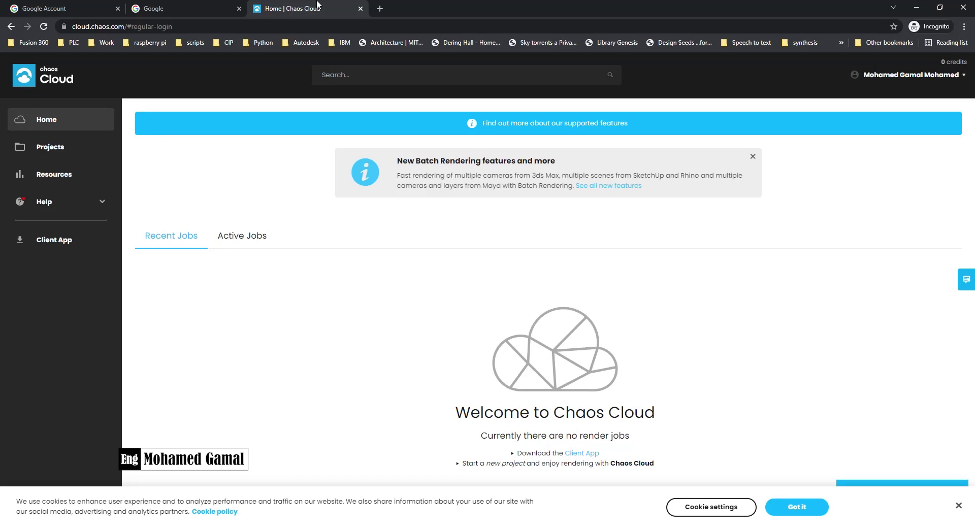
Save a new account password under My Chaos Account > Password, then return to 3ds Max.
{"action": "left_click", "coordinate": [957, 78]}
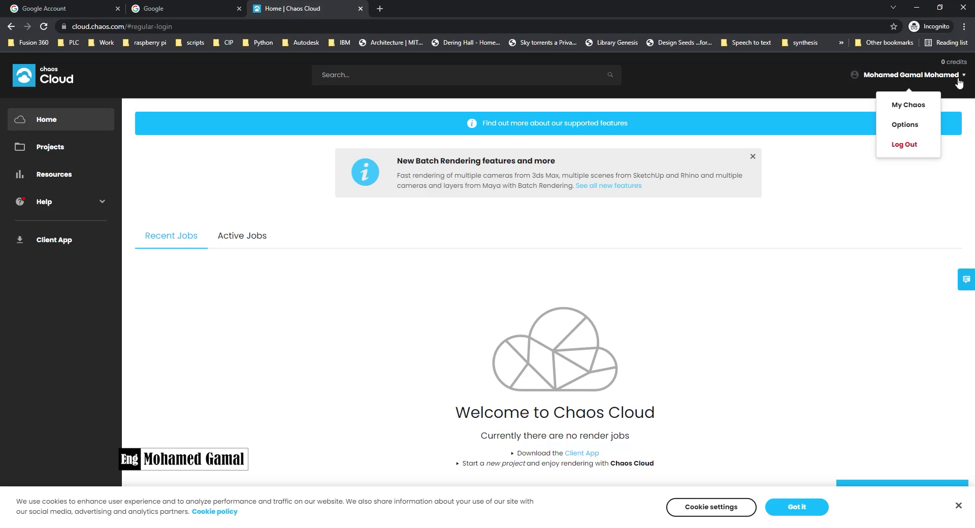
{"action": "left_click", "coordinate": [907, 104]}
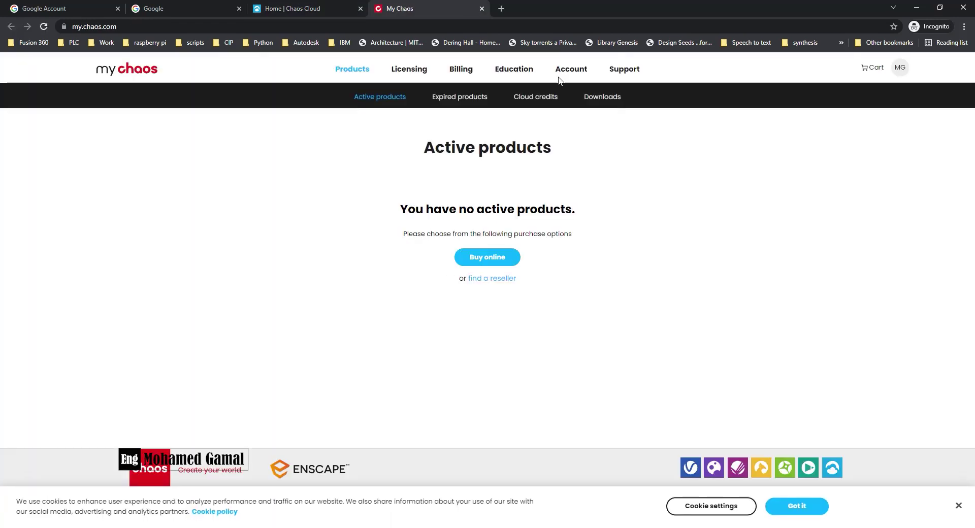
{"action": "left_click", "coordinate": [571, 71]}
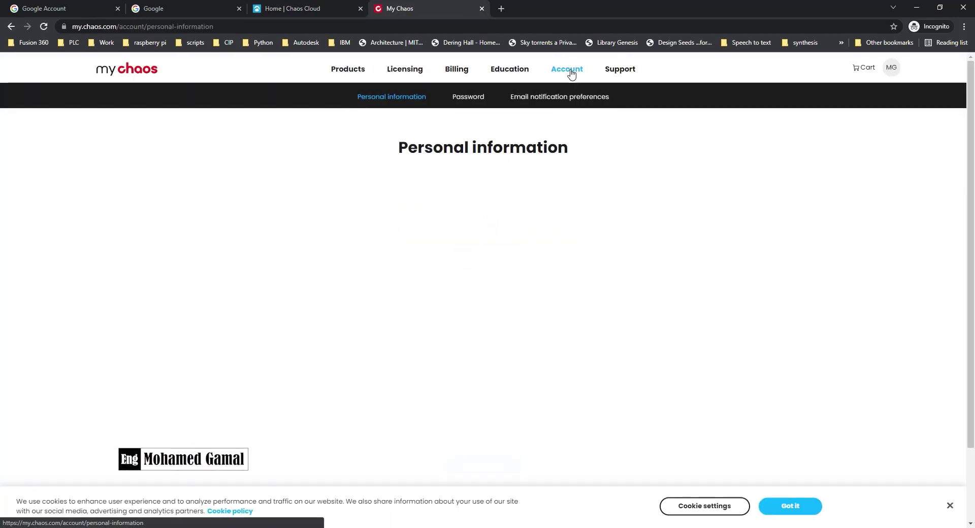
{"action": "left_click", "coordinate": [476, 100]}
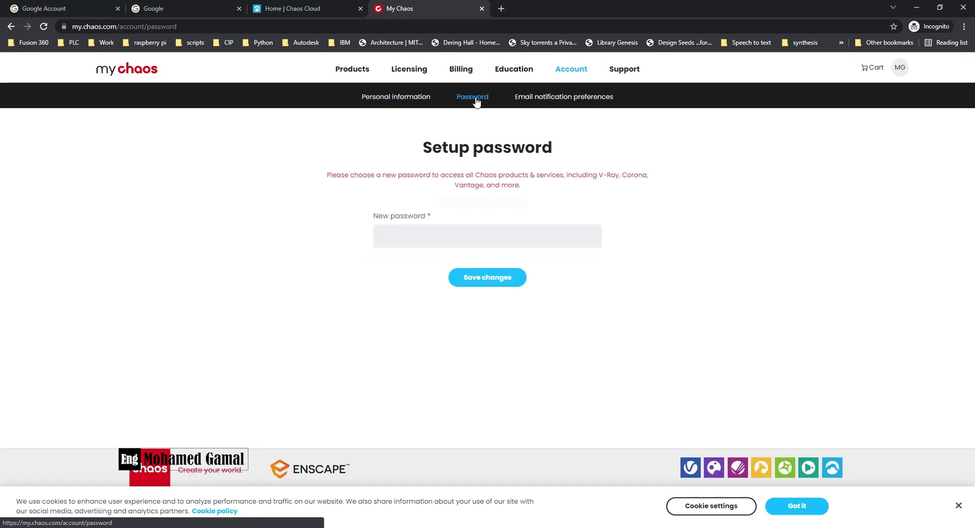
{"action": "left_click", "coordinate": [449, 233]}
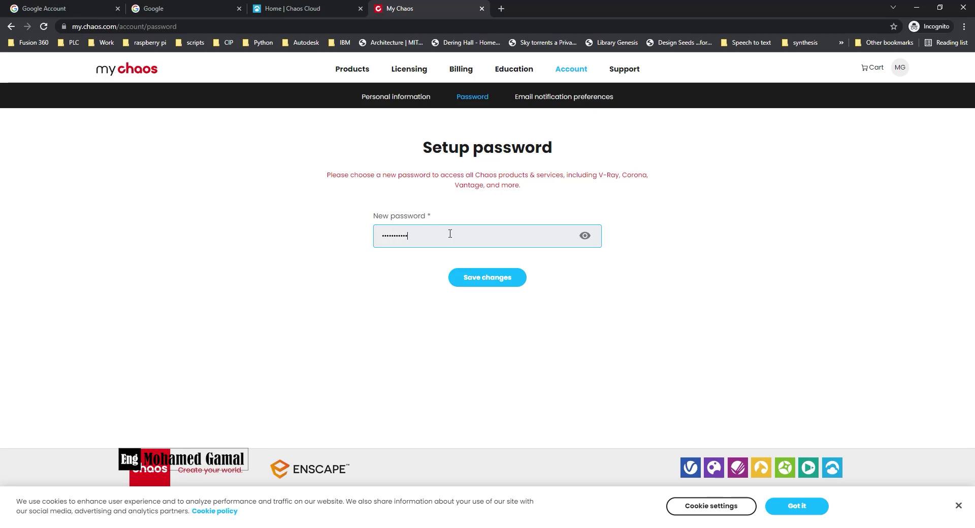
{"action": "key", "text": "Return"}
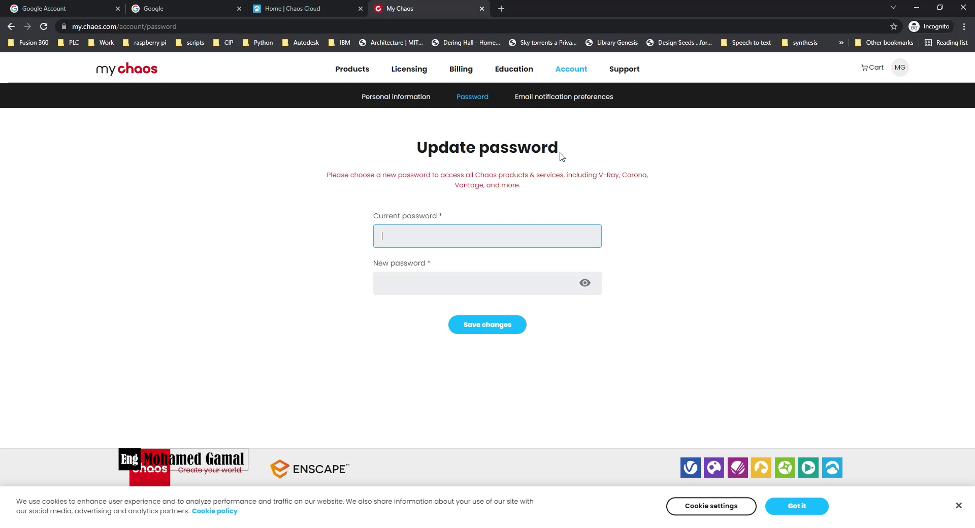
{"action": "left_click", "coordinate": [485, 102]}
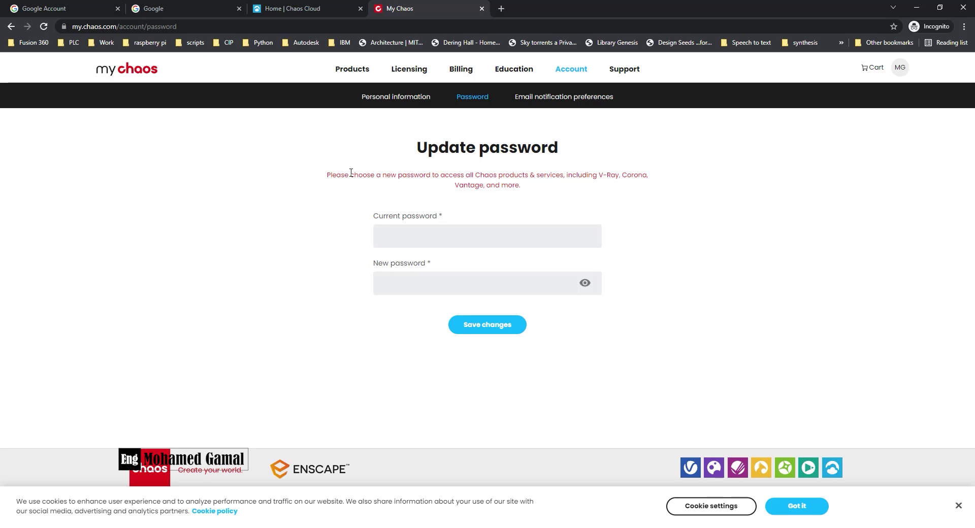
{"action": "left_click", "coordinate": [444, 526]}
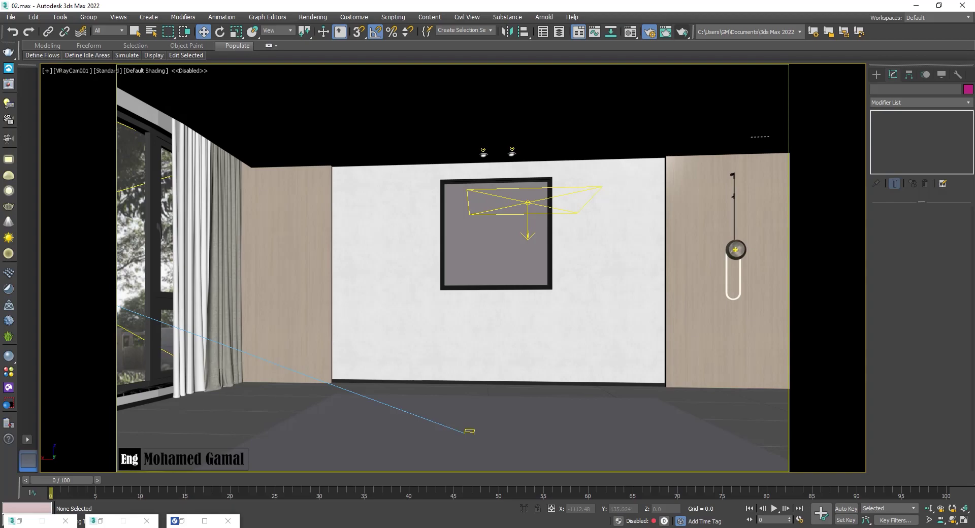
Open the Chaos Cosmos Browser and paste the account e-mail into its sign-in page.
{"action": "left_click", "coordinate": [8, 387]}
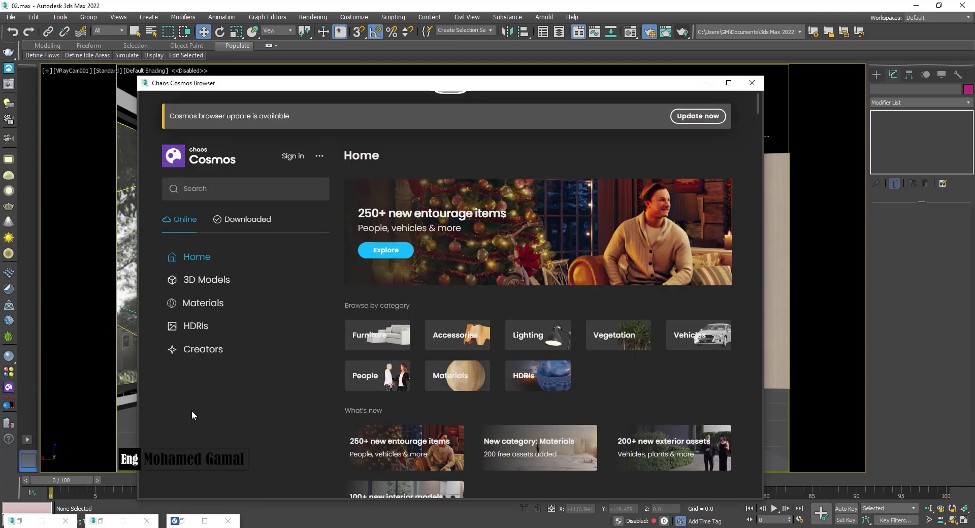
{"action": "left_click", "coordinate": [293, 156]}
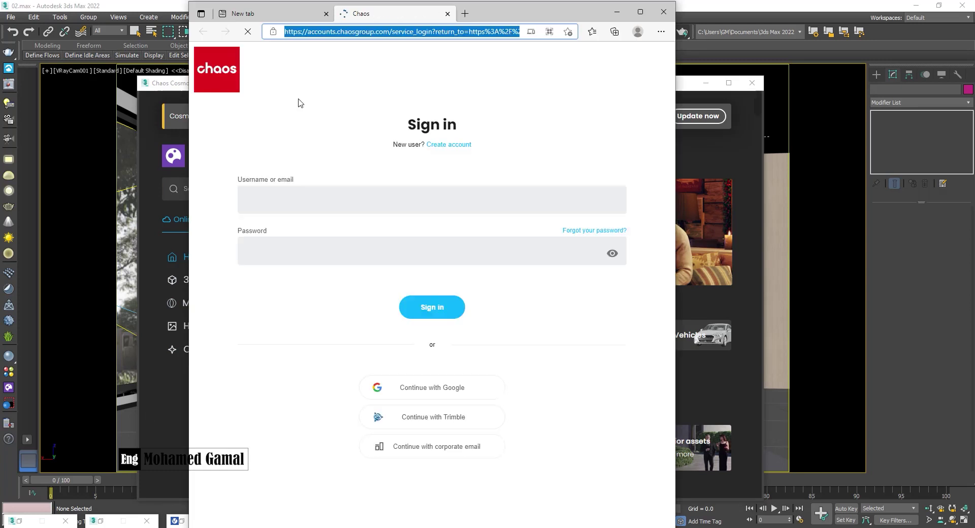
{"action": "left_click", "coordinate": [331, 194]}
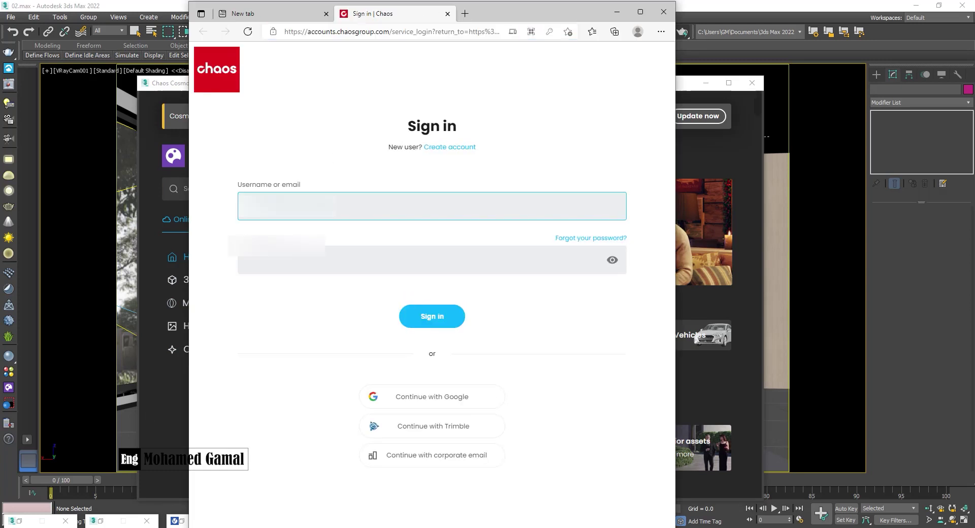
{"action": "key", "text": "ctrl+v"}
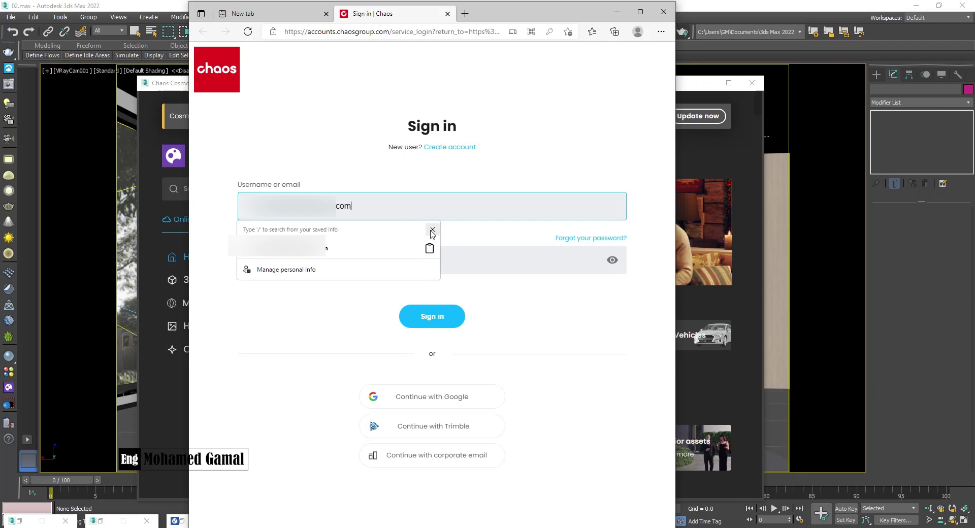
{"action": "left_click", "coordinate": [432, 229]}
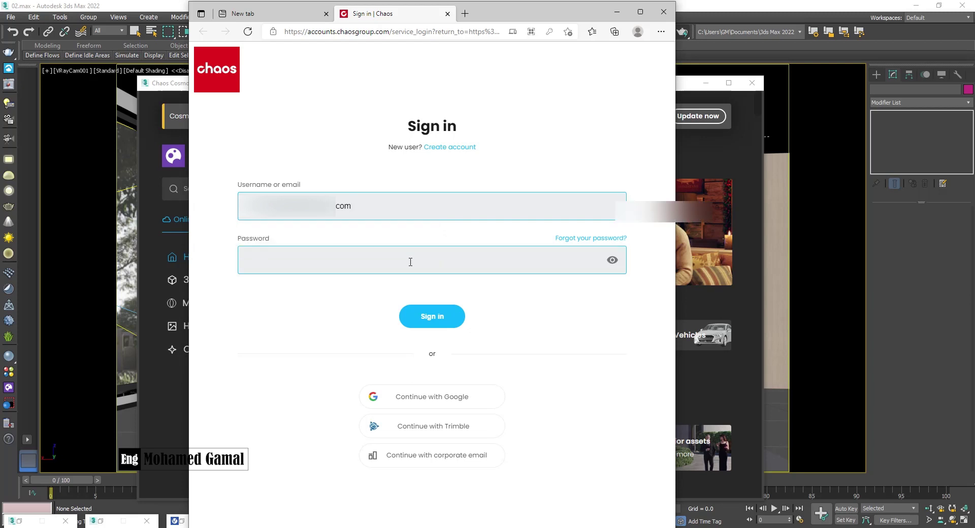
Enter the account password, sign in, let Edge save the password, and hide Edge.
{"action": "left_click", "coordinate": [411, 262]}
{"action": "type", "text": "•"}
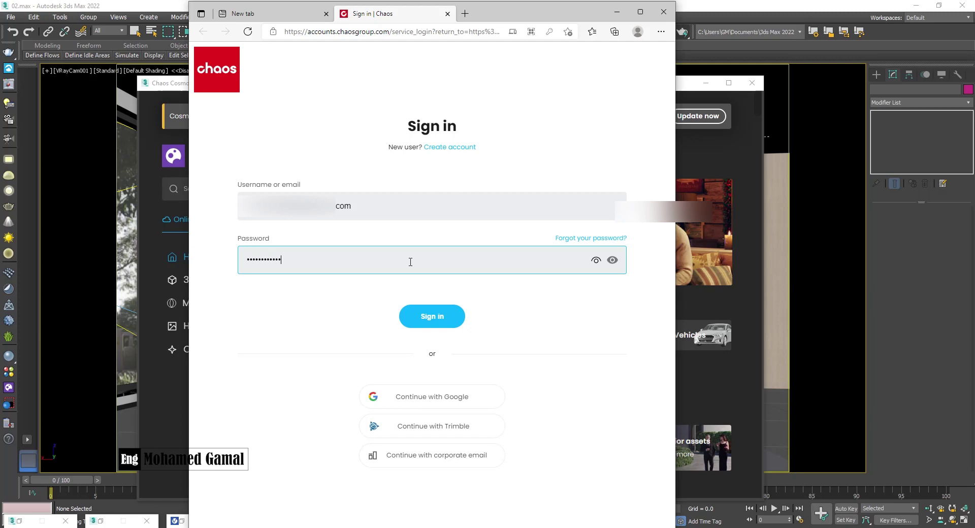
{"action": "type", "text": "••"}
{"action": "left_click", "coordinate": [451, 312]}
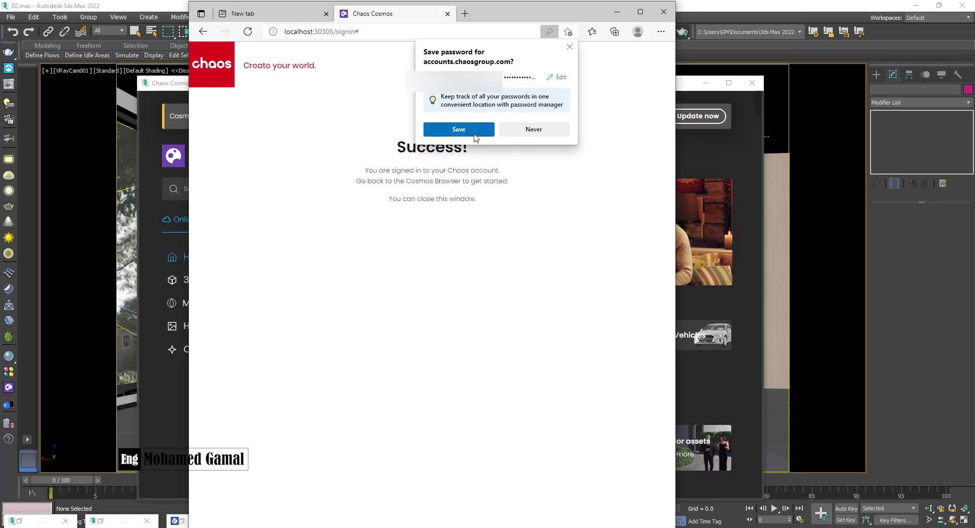
{"action": "left_click", "coordinate": [459, 130]}
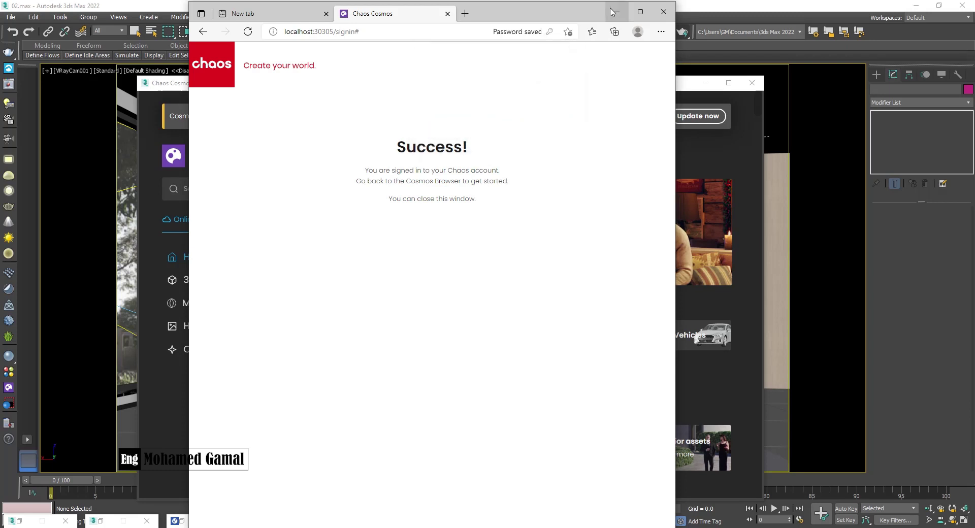
{"action": "left_click", "coordinate": [613, 11]}
Check the signed-in account, then reposition and slightly narrow the Cosmos window.
{"action": "left_click", "coordinate": [294, 158]}
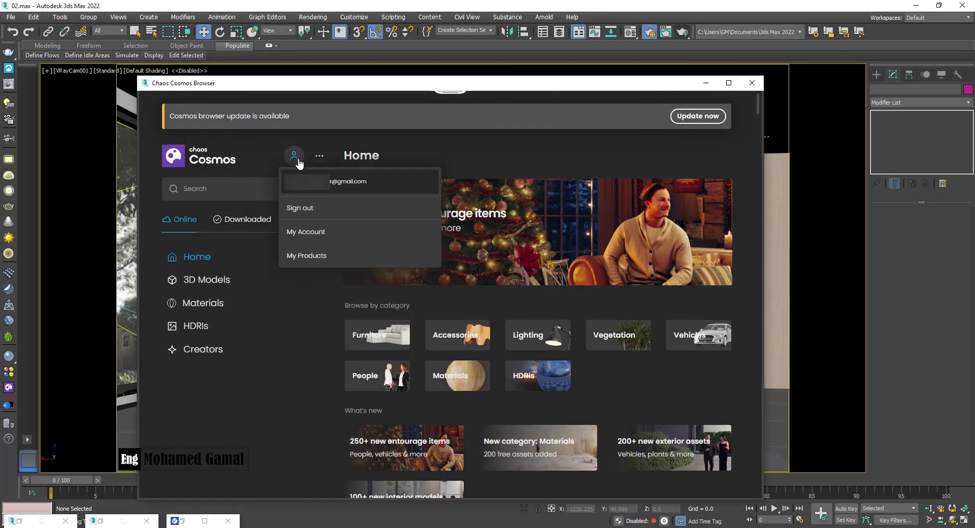
{"action": "left_click", "coordinate": [499, 150]}
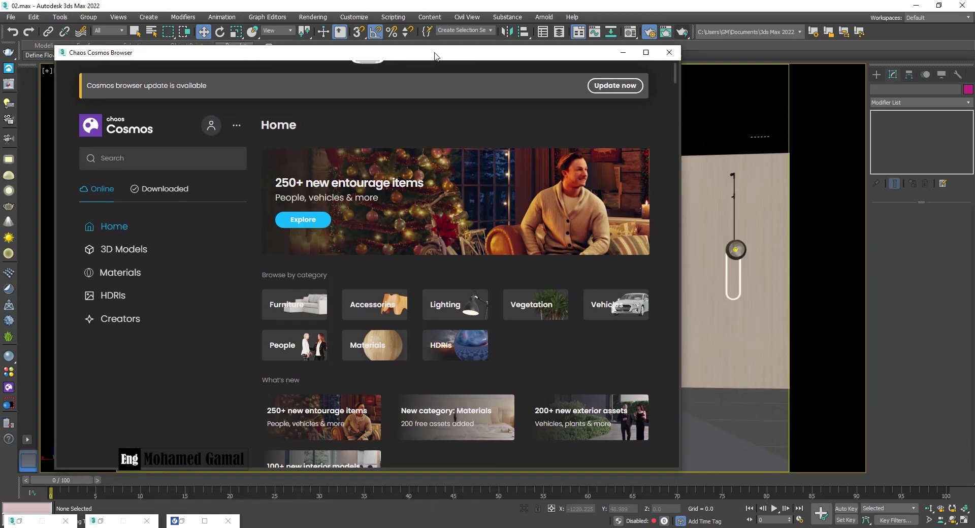
{"action": "left_click_drag", "start_coordinate": [516, 88], "coordinate": [466, 46]}
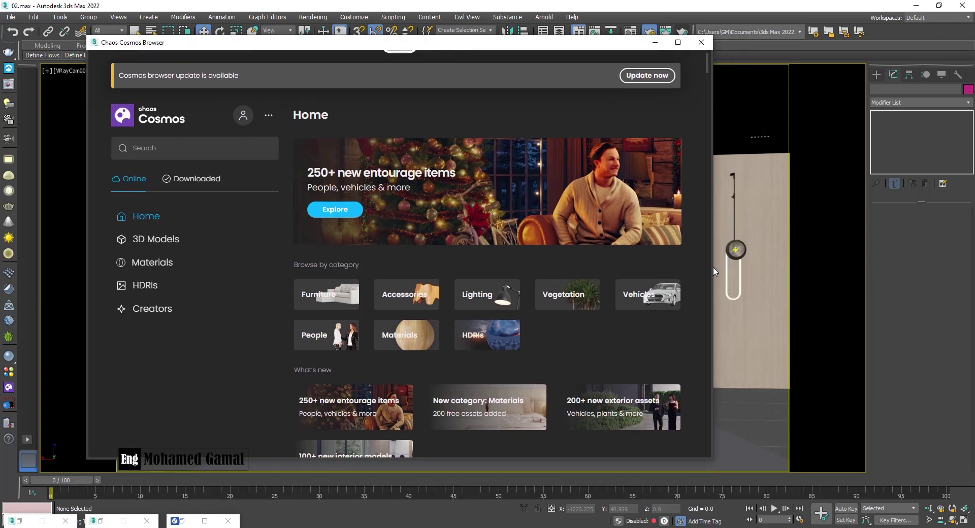
{"action": "left_click_drag", "start_coordinate": [713, 272], "coordinate": [704, 271]}
Browse the Furniture subcategories: Sofas & armchairs, Chairs, Tables and Bedroom & storage.
{"action": "left_click", "coordinate": [150, 245]}
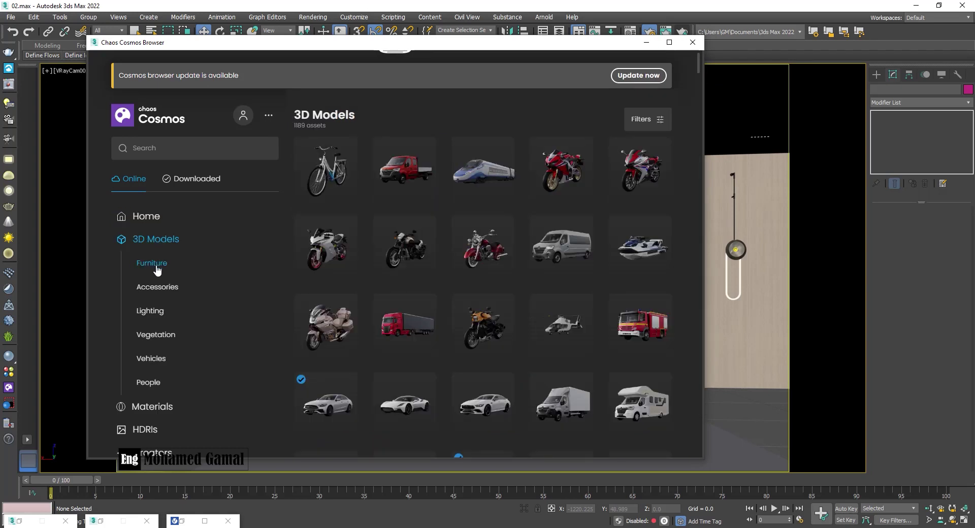
{"action": "left_click", "coordinate": [152, 264]}
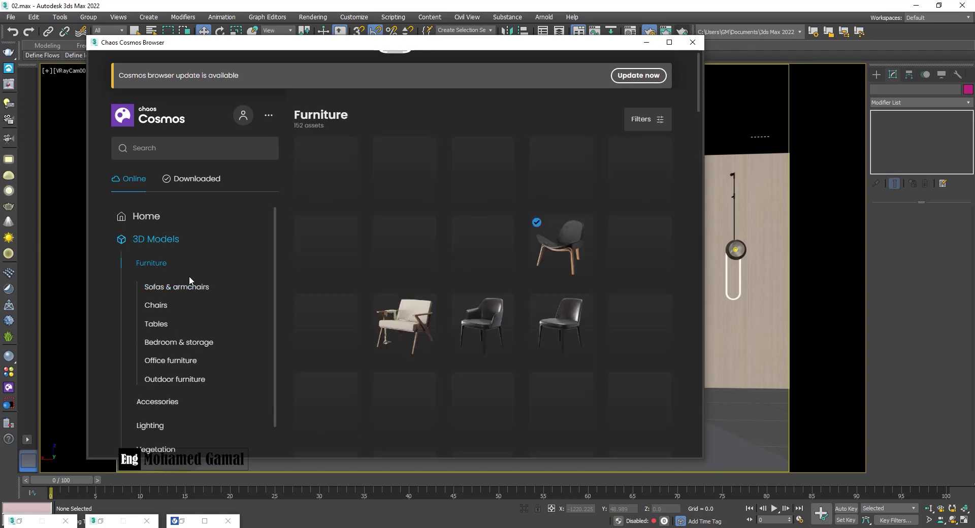
{"action": "left_click", "coordinate": [177, 287]}
{"action": "left_click", "coordinate": [161, 312]}
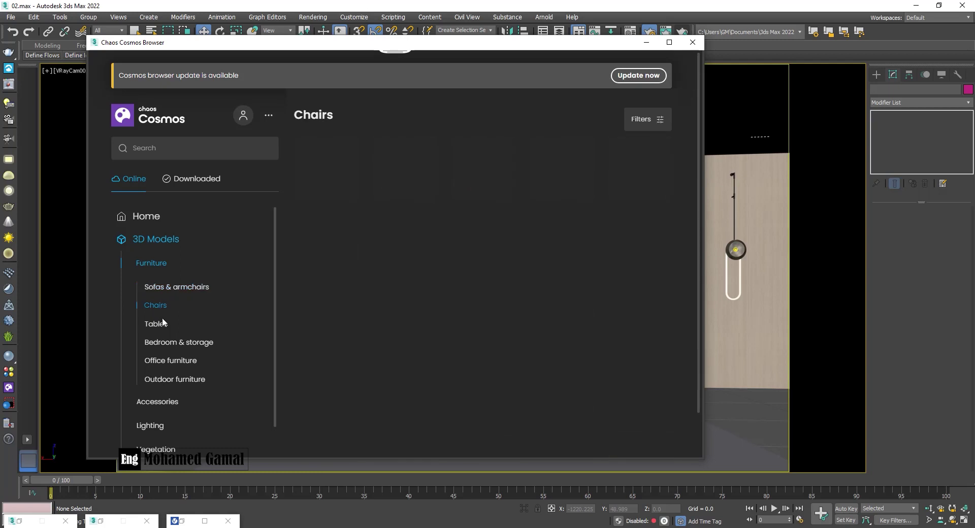
{"action": "left_click", "coordinate": [165, 325]}
{"action": "scroll", "coordinate": [175, 338], "scroll_direction": "down", "scroll_amount": 1}
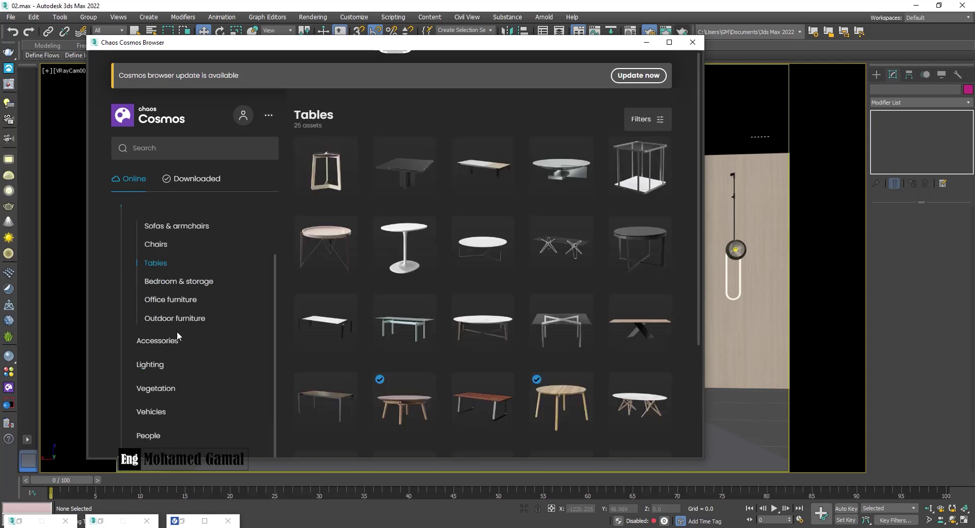
{"action": "scroll", "coordinate": [187, 287], "scroll_direction": "up", "scroll_amount": 1}
{"action": "left_click", "coordinate": [158, 257]}
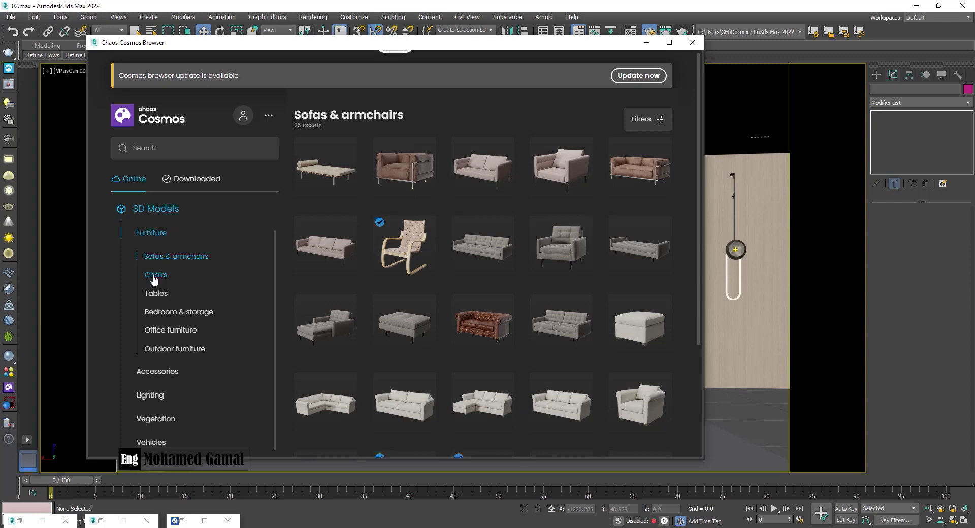
{"action": "left_click", "coordinate": [155, 276]}
{"action": "left_click", "coordinate": [156, 295]}
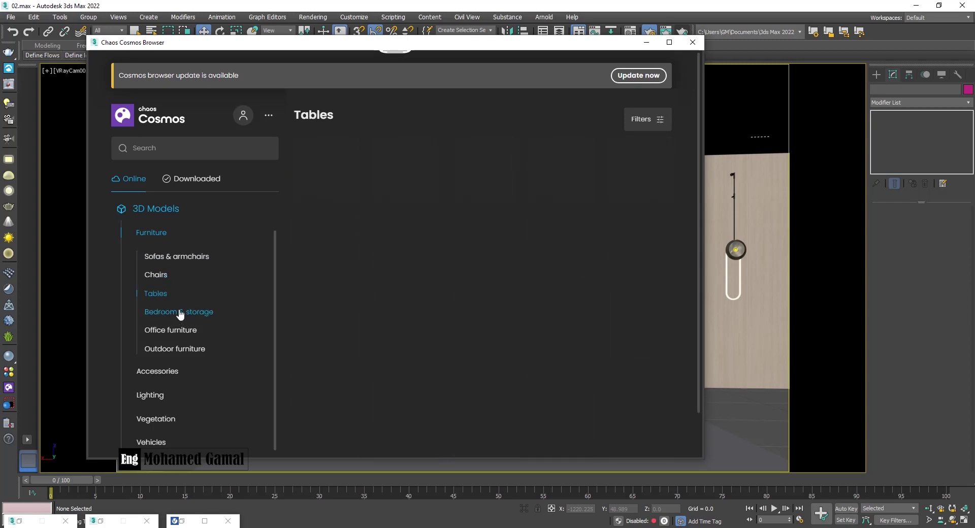
{"action": "left_click", "coordinate": [181, 313]}
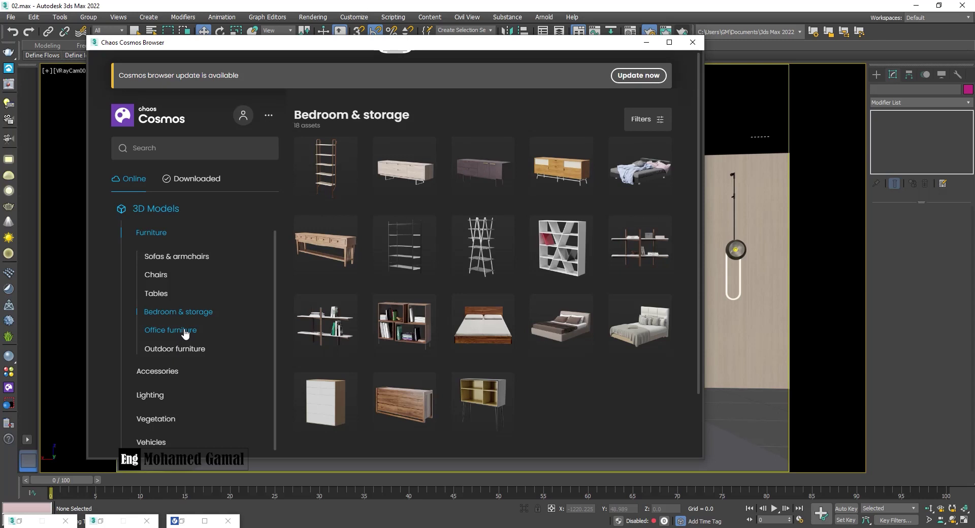
{"action": "scroll", "coordinate": [168, 339], "scroll_direction": "down", "scroll_amount": 1}
Look through the Accessories, Lighting and People asset collections.
{"action": "left_click", "coordinate": [168, 340]}
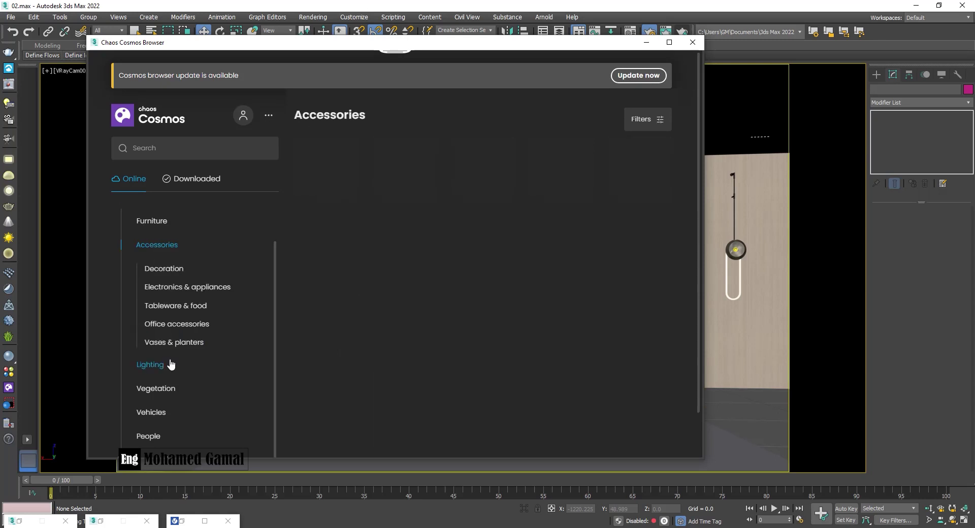
{"action": "scroll", "coordinate": [300, 370], "scroll_direction": "down", "scroll_amount": 3}
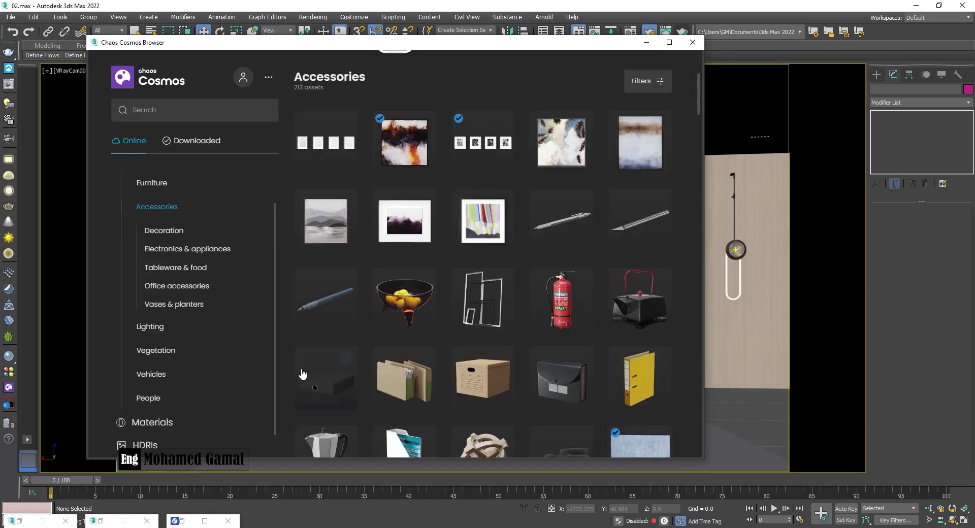
{"action": "left_click", "coordinate": [174, 330]}
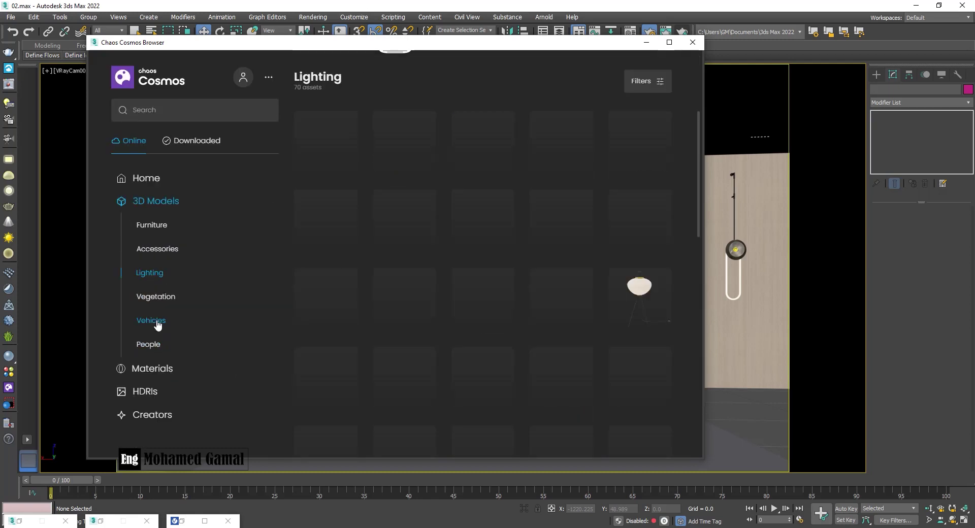
{"action": "left_click", "coordinate": [148, 344]}
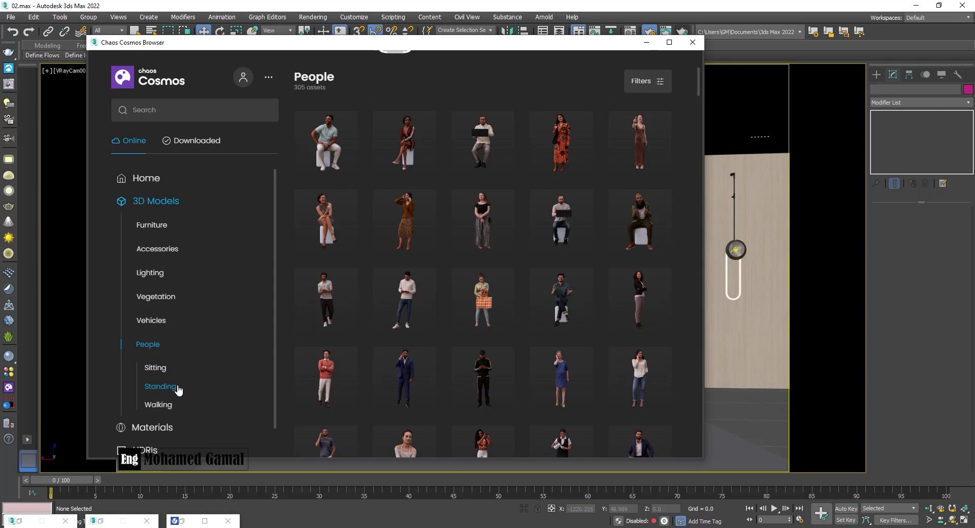
{"action": "scroll", "coordinate": [349, 262], "scroll_direction": "down", "scroll_amount": 2}
{"action": "scroll", "coordinate": [349, 262], "scroll_direction": "down", "scroll_amount": 3}
{"action": "scroll", "coordinate": [350, 262], "scroll_direction": "down", "scroll_amount": 3}
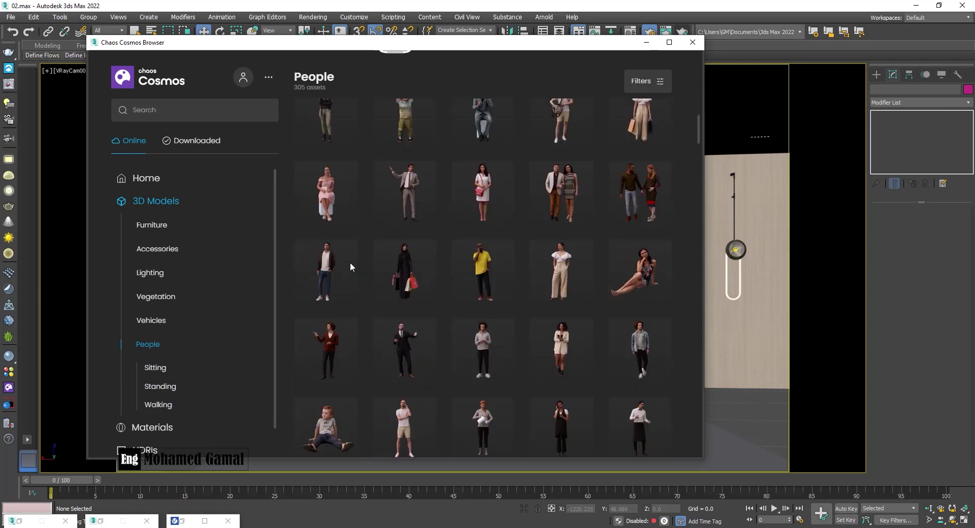
{"action": "scroll", "coordinate": [350, 262], "scroll_direction": "down", "scroll_amount": 3}
{"action": "scroll", "coordinate": [349, 262], "scroll_direction": "down", "scroll_amount": 3}
{"action": "scroll", "coordinate": [202, 378], "scroll_direction": "down", "scroll_amount": 1}
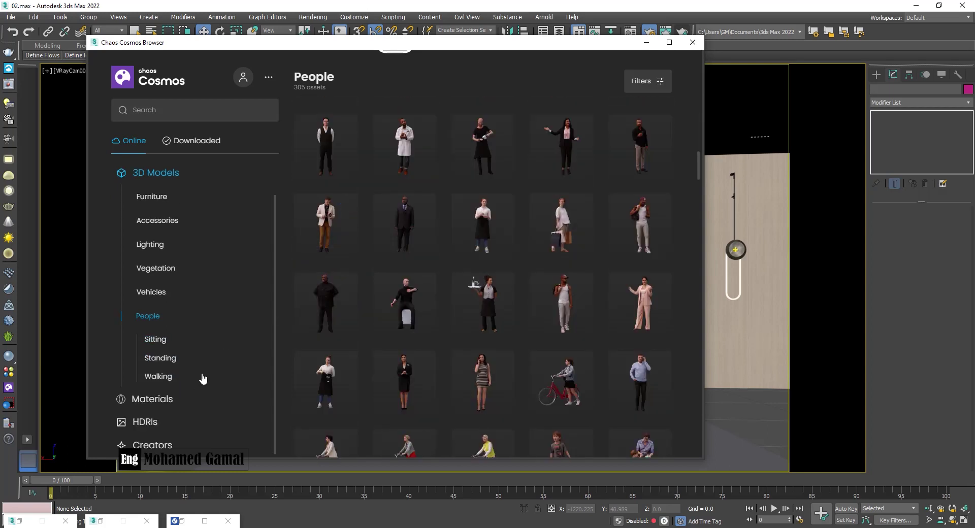
Browse Materials and daytime HDRIs, then return to the 3D Models catalogue and move the window left.
{"action": "left_click", "coordinate": [155, 400]}
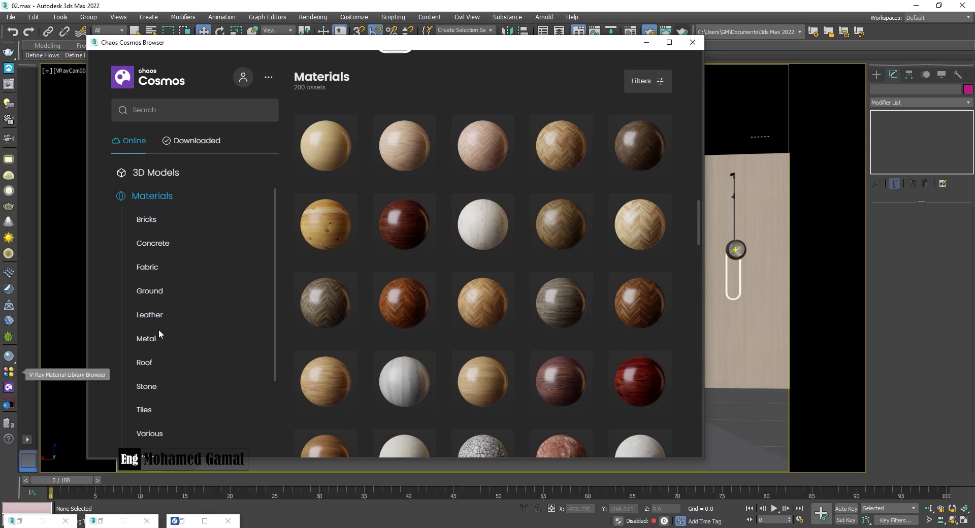
{"action": "scroll", "coordinate": [158, 333], "scroll_direction": "down", "scroll_amount": 3}
{"action": "left_click", "coordinate": [151, 418]}
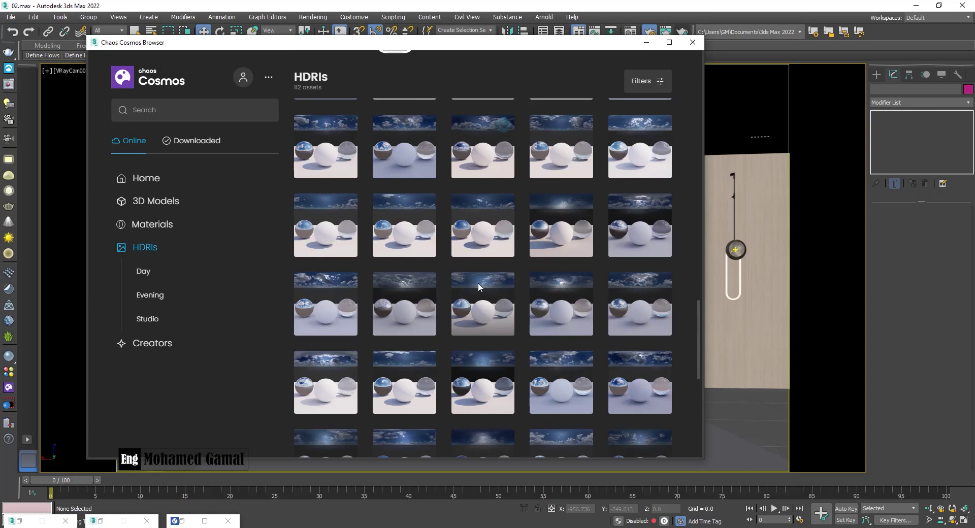
{"action": "left_click", "coordinate": [202, 272]}
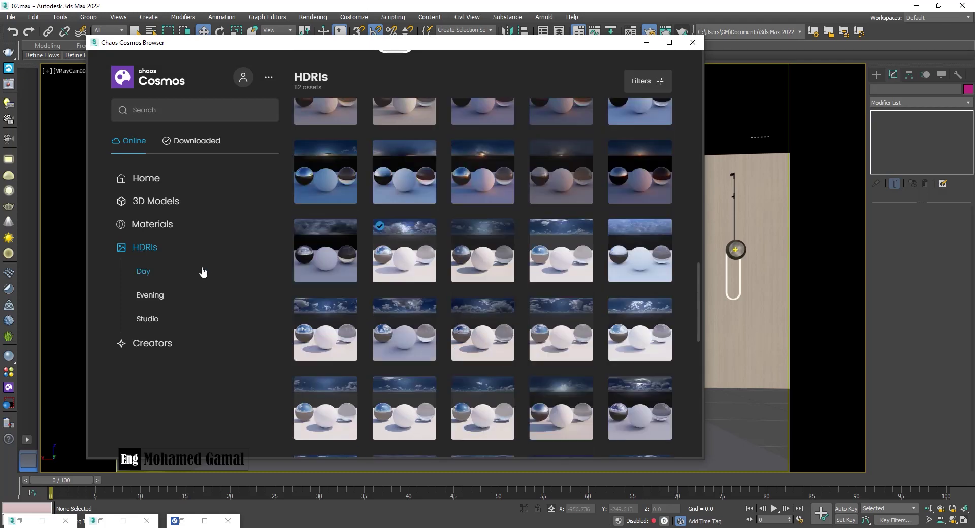
{"action": "left_click", "coordinate": [150, 179]}
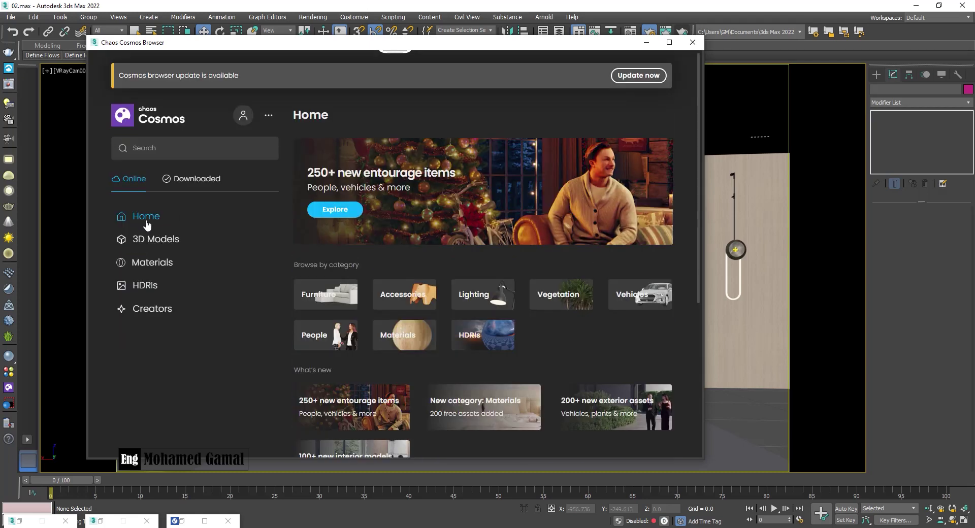
{"action": "left_click", "coordinate": [159, 240]}
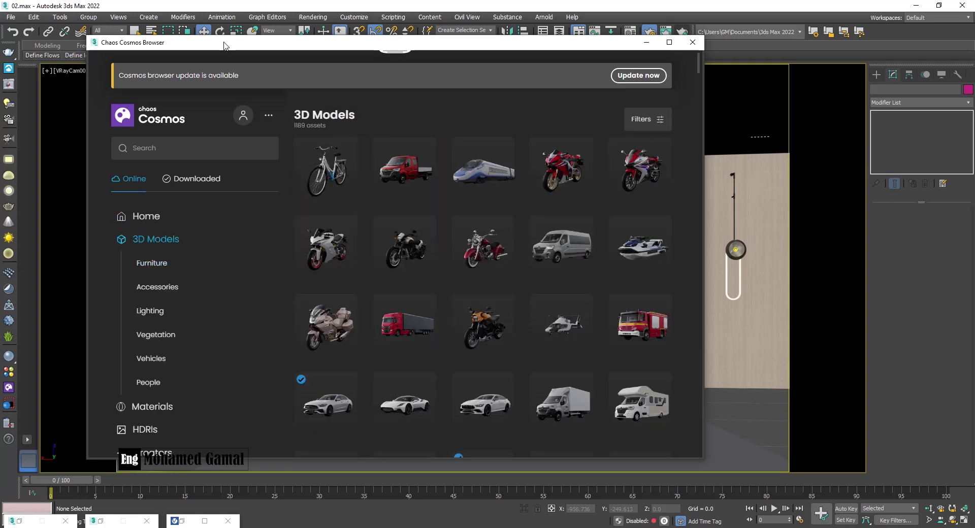
{"action": "left_click_drag", "start_coordinate": [226, 43], "coordinate": [972, 56]}
{"action": "mouse_move", "coordinate": [660, 26]}
{"action": "left_mouse_down"}
{"action": "mouse_move", "coordinate": [229, 63]}
{"action": "mouse_move", "coordinate": [149, 39]}
{"action": "left_mouse_up"}
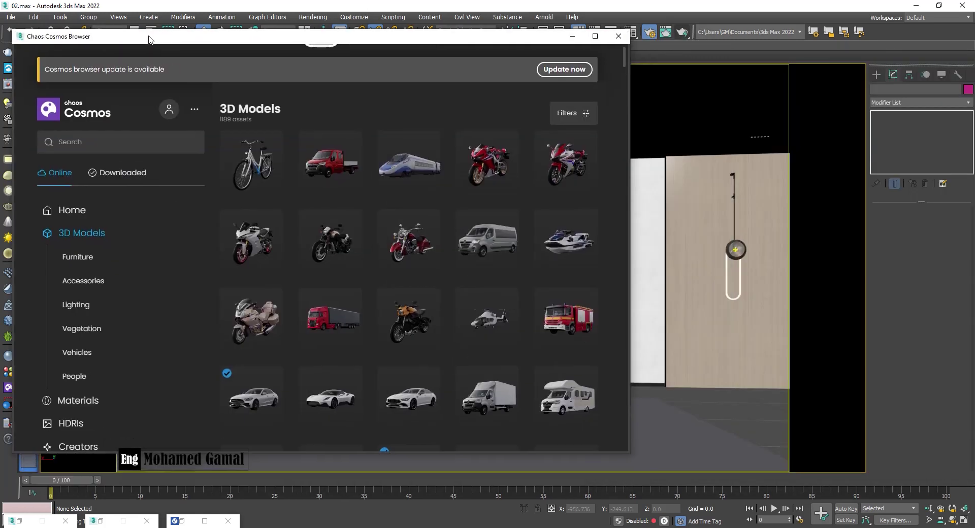
Download Sofa 006 from Furniture > Sofas & armchairs.
{"action": "left_click", "coordinate": [74, 257]}
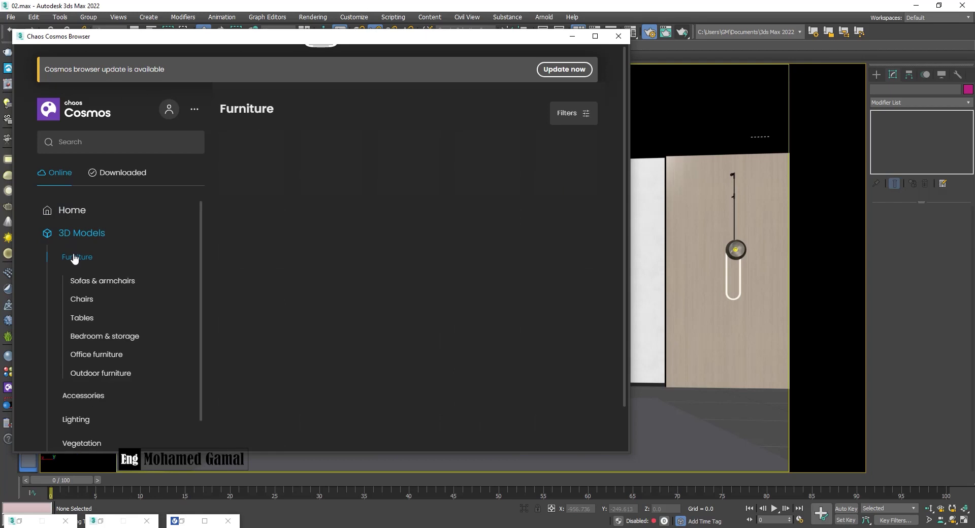
{"action": "left_click", "coordinate": [99, 282]}
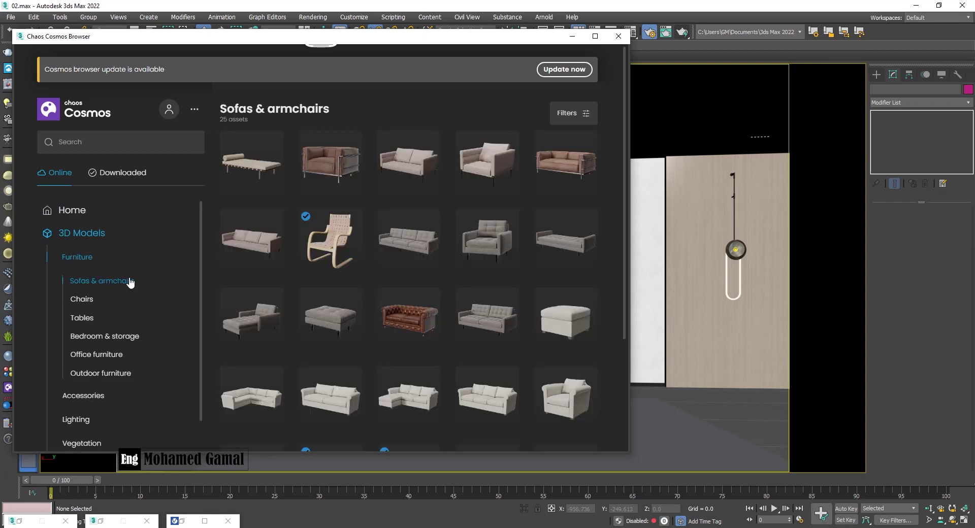
{"action": "scroll", "coordinate": [273, 312], "scroll_direction": "down", "scroll_amount": 1}
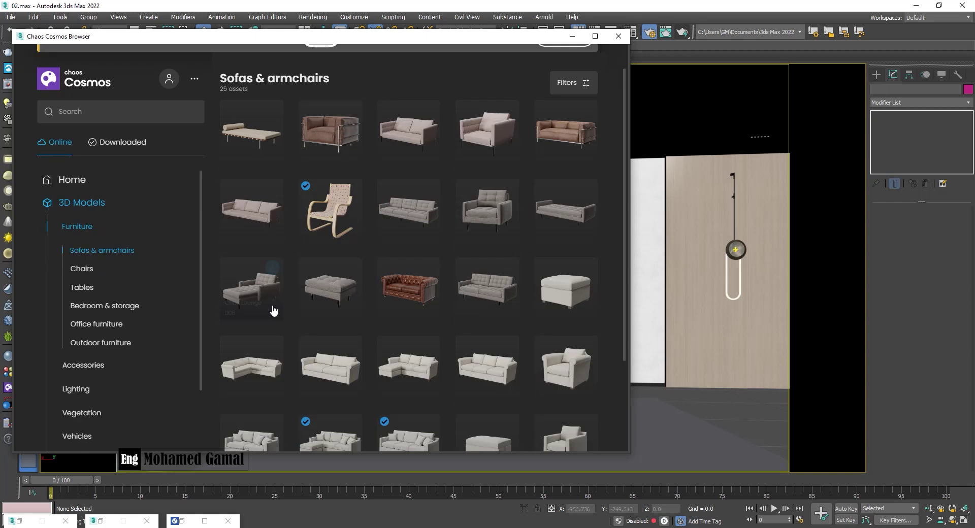
{"action": "mouse_move", "coordinate": [486, 368]}
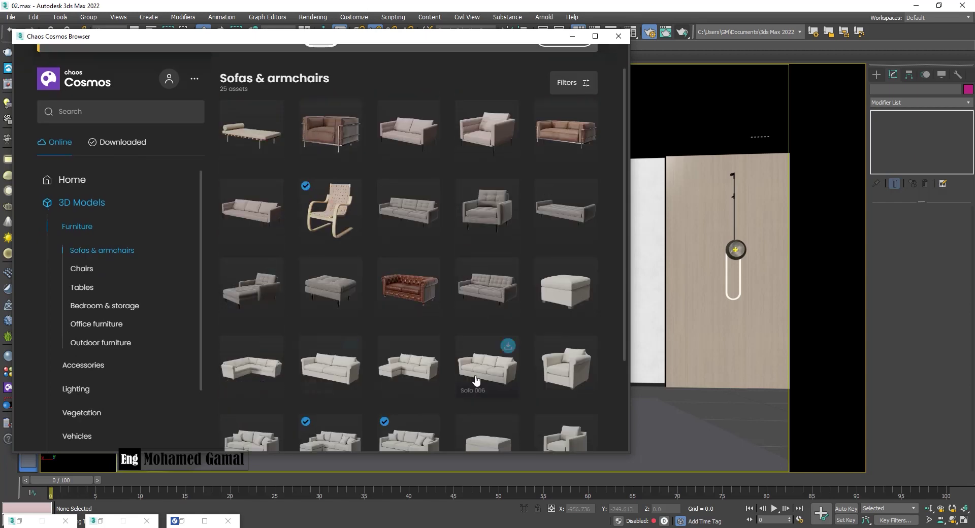
{"action": "left_click", "coordinate": [507, 347]}
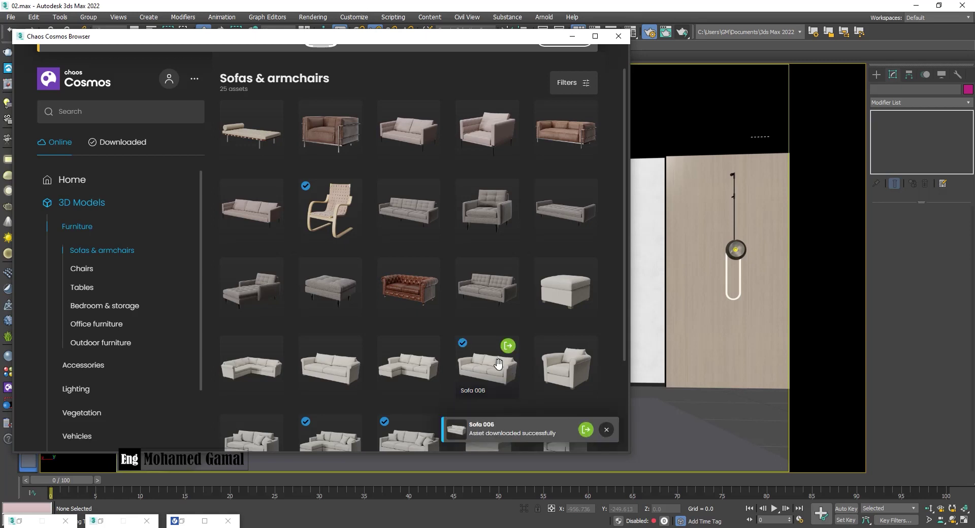
{"action": "left_click_drag", "start_coordinate": [415, 40], "coordinate": [319, 23]}
{"action": "scroll", "coordinate": [267, 267], "scroll_direction": "down", "scroll_amount": 3}
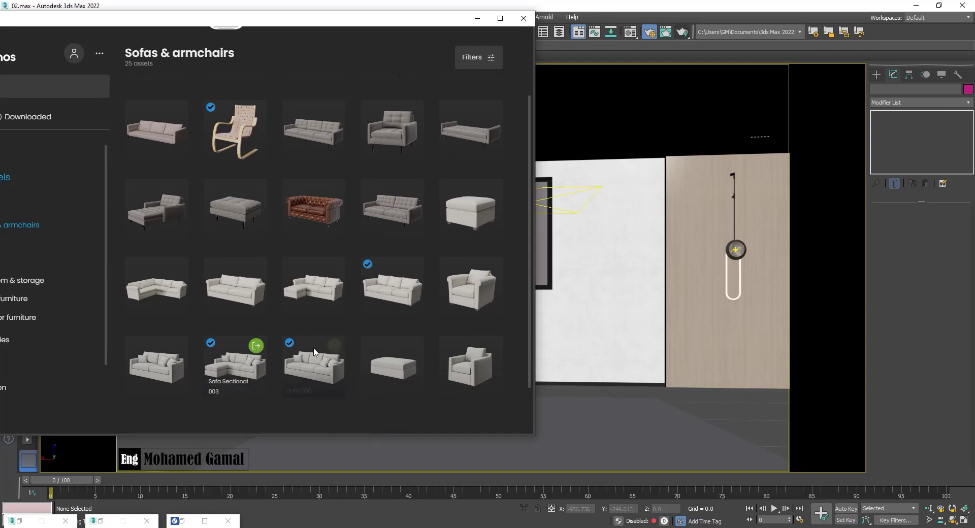
{"action": "mouse_move", "coordinate": [312, 364]}
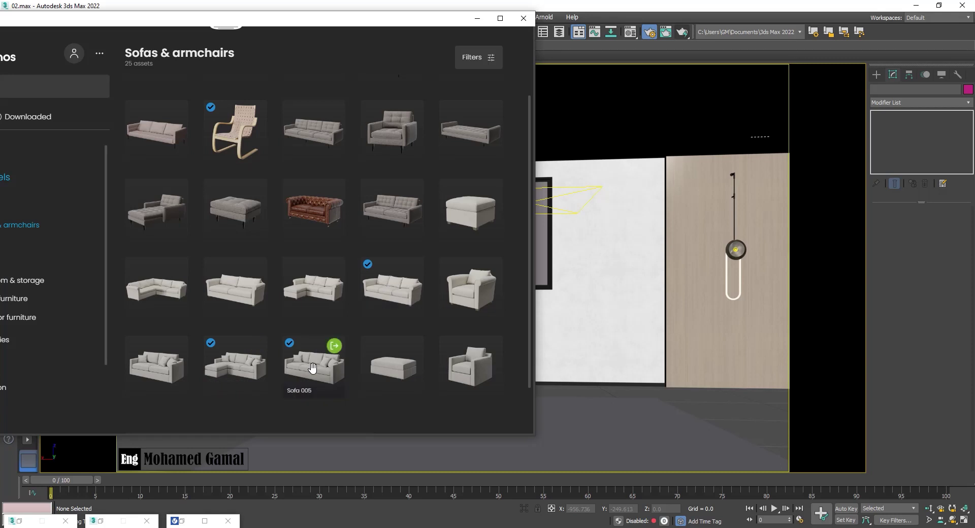
Place Sofa 005, mirror it to face the camera, and push it against the back wall.
{"action": "left_click_drag", "start_coordinate": [312, 367], "coordinate": [591, 422]}
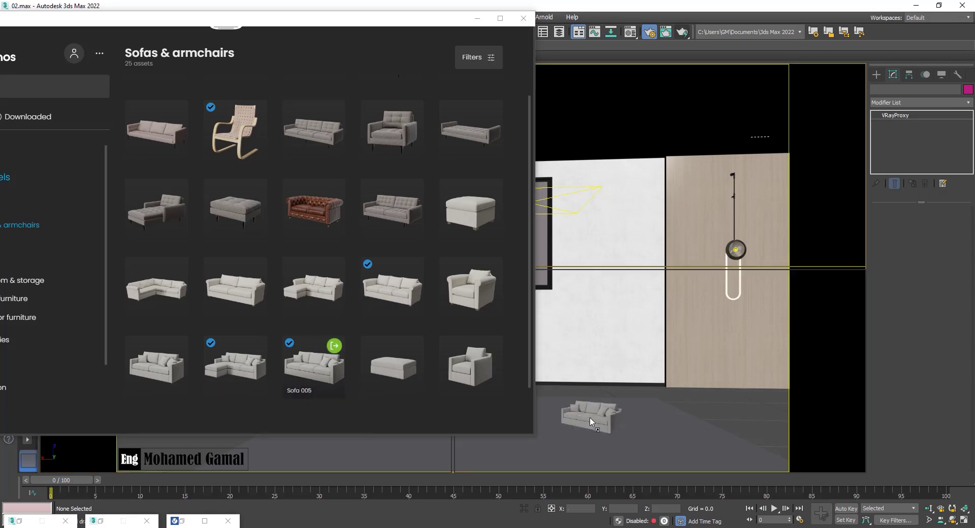
{"action": "left_click", "coordinate": [475, 20]}
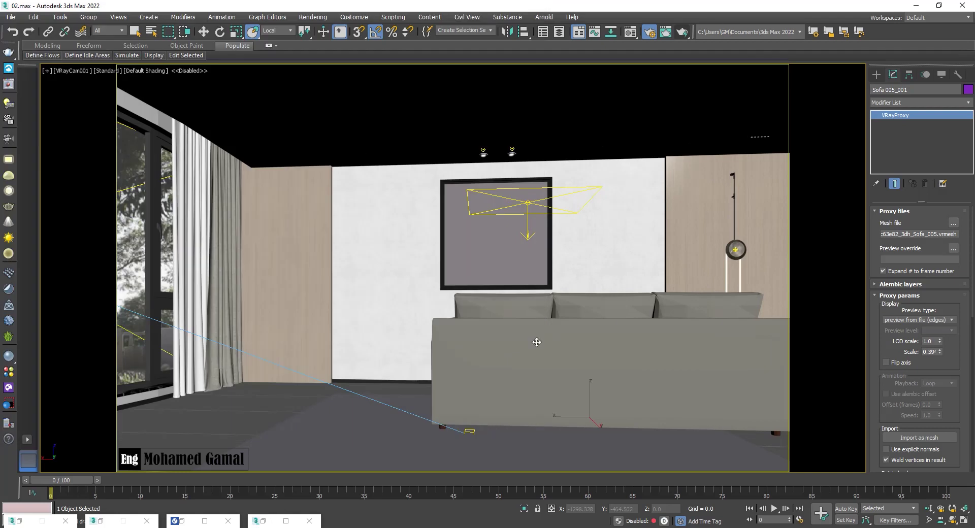
{"action": "key", "text": "e"}
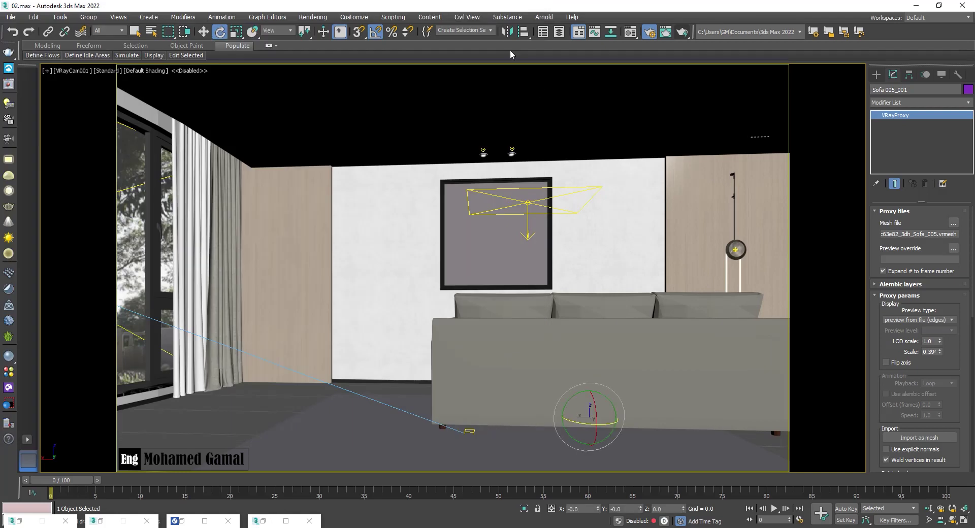
{"action": "left_click", "coordinate": [506, 32]}
{"action": "left_click", "coordinate": [472, 345]}
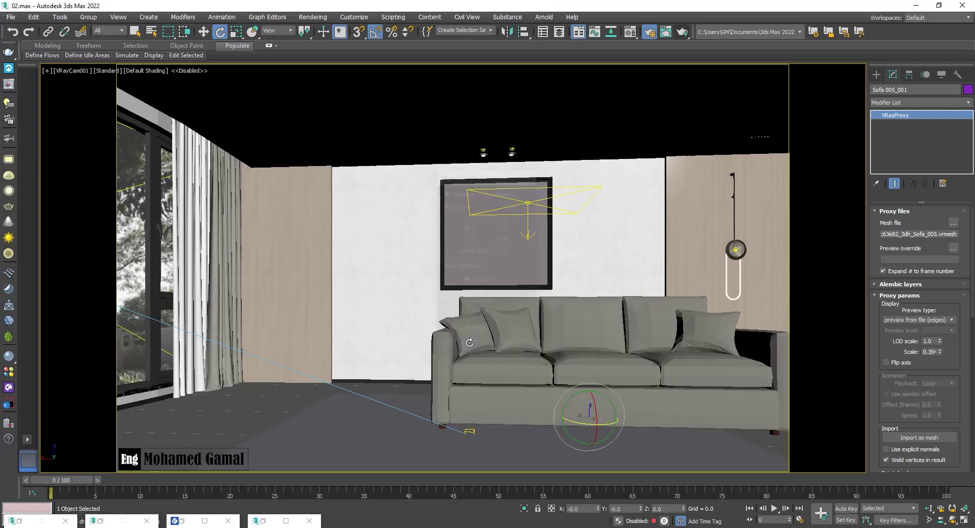
{"action": "key", "text": "w"}
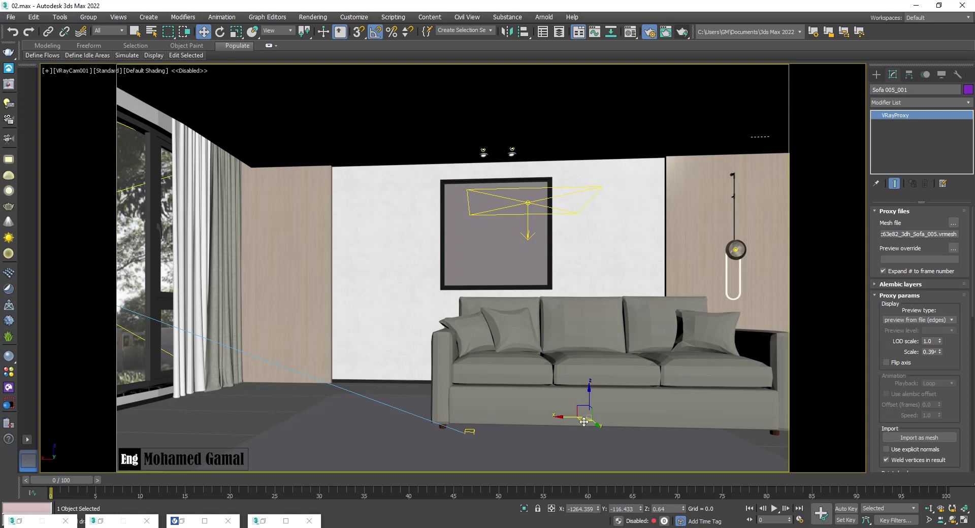
{"action": "mouse_move", "coordinate": [584, 422]}
{"action": "left_mouse_down"}
{"action": "mouse_move", "coordinate": [478, 395]}
{"action": "mouse_move", "coordinate": [479, 411]}
{"action": "left_mouse_up"}
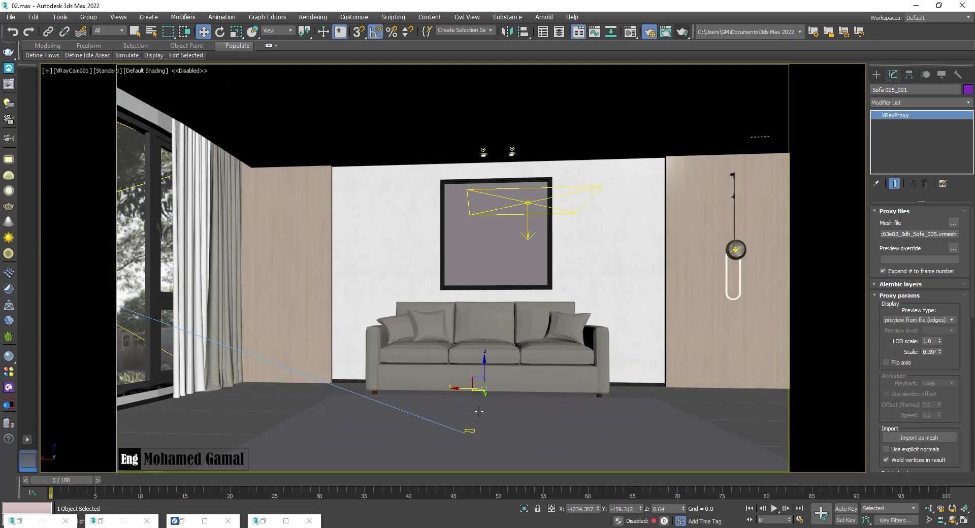
{"action": "left_click", "coordinate": [204, 520]}
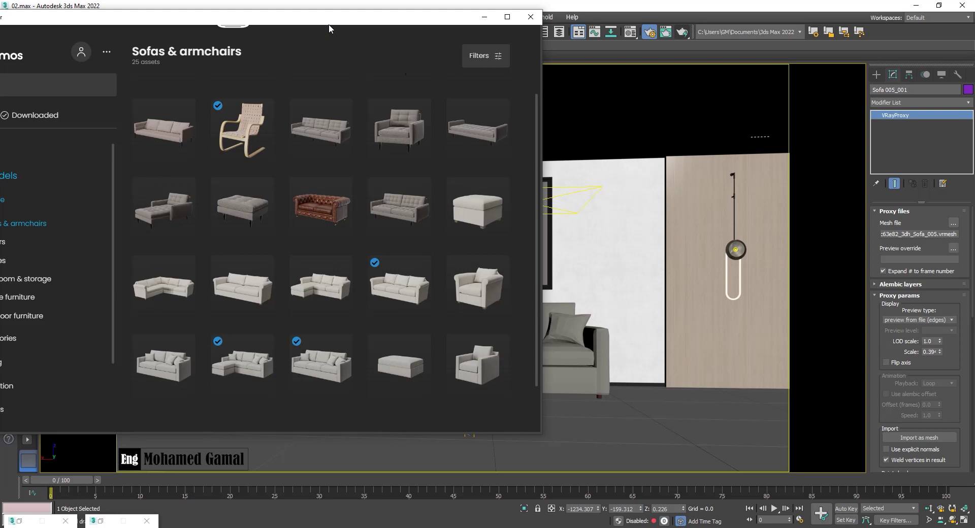
Add Armchair 001 beside the sofa, rotated 120° to face the room.
{"action": "left_click_drag", "start_coordinate": [329, 20], "coordinate": [344, 123]}
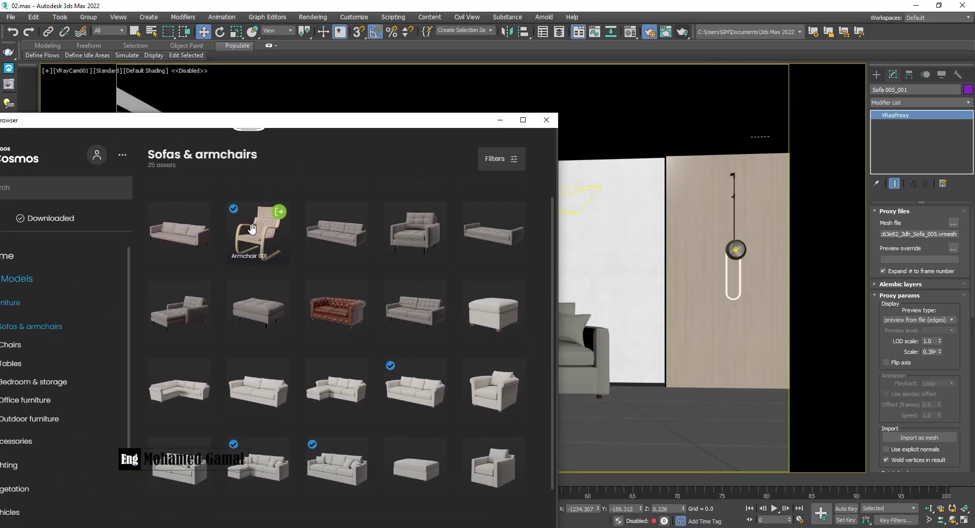
{"action": "left_click_drag", "start_coordinate": [253, 230], "coordinate": [674, 427]}
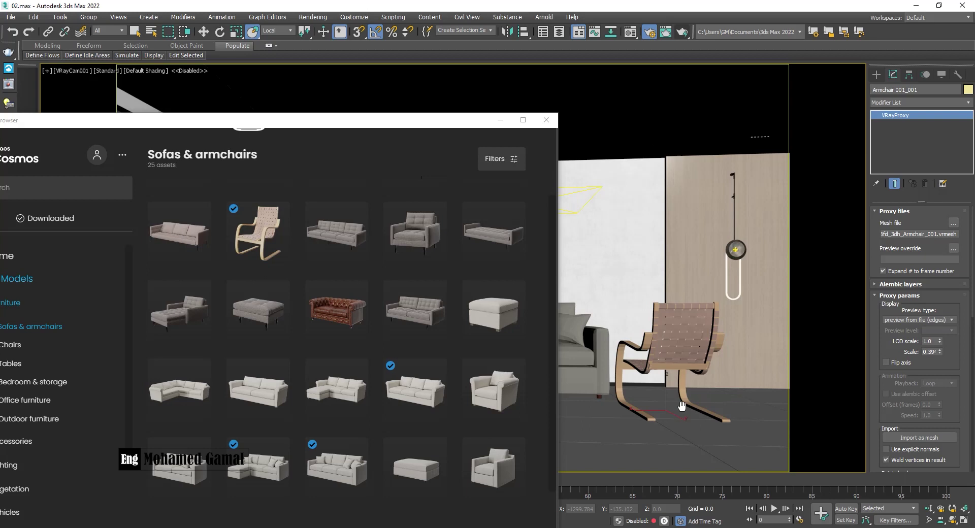
{"action": "key", "text": "e"}
{"action": "left_click_drag", "start_coordinate": [680, 411], "coordinate": [724, 410]}
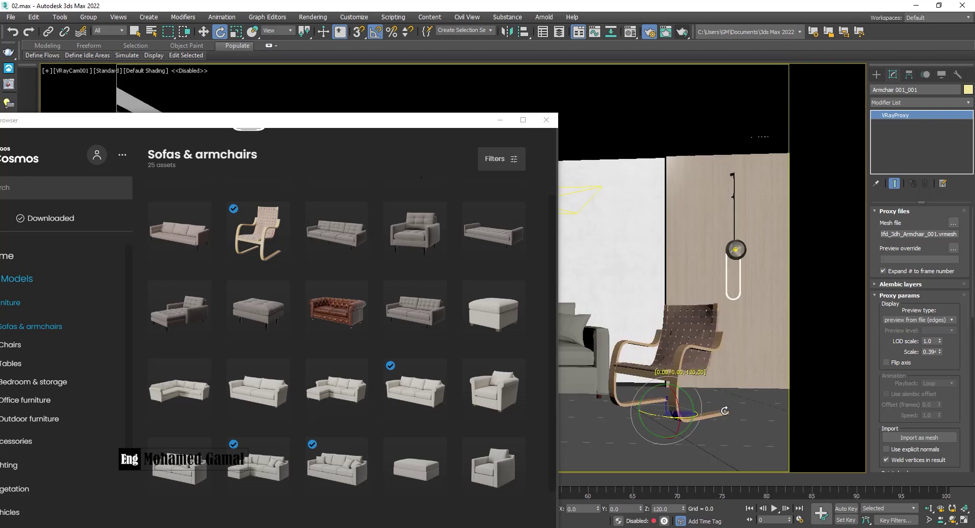
{"action": "key", "text": "w"}
{"action": "left_click_drag", "start_coordinate": [655, 410], "coordinate": [681, 397]}
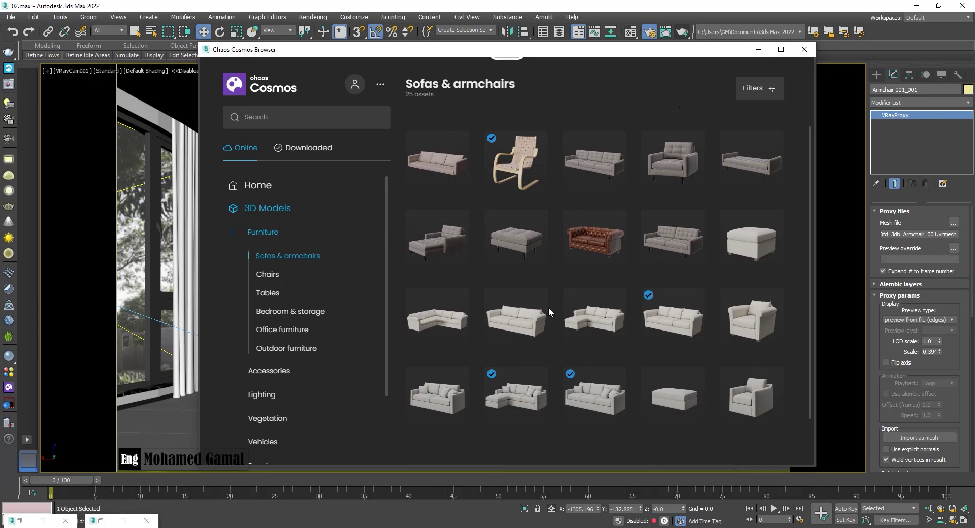
Place Table Coffee 002 from Tables in front of the sofa.
{"action": "left_click", "coordinate": [199, 282]}
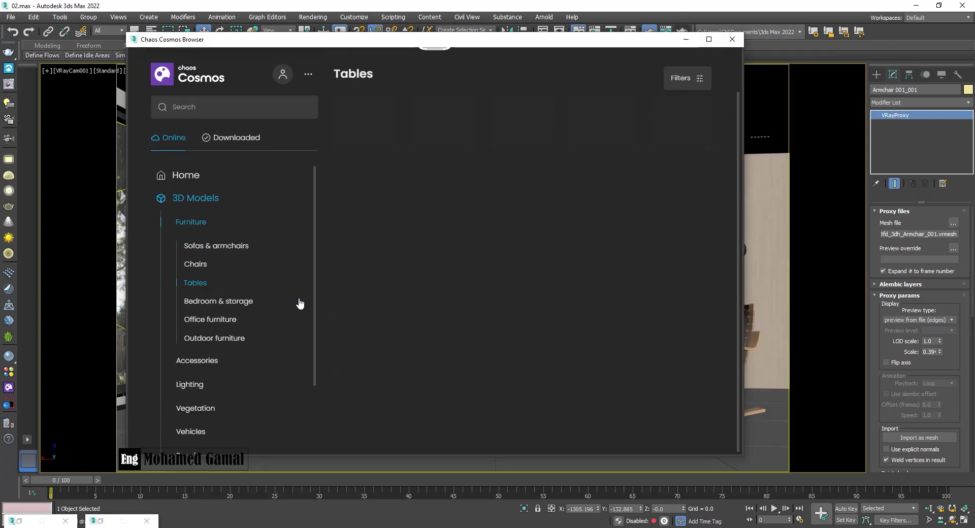
{"action": "left_click_drag", "start_coordinate": [470, 55], "coordinate": [222, 49]}
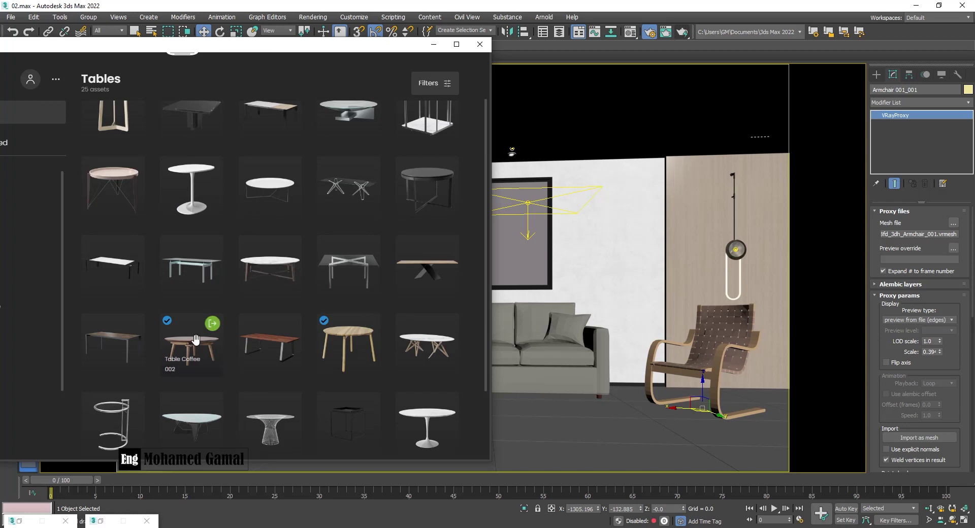
{"action": "mouse_move", "coordinate": [195, 346]}
{"action": "left_mouse_down"}
{"action": "mouse_move", "coordinate": [459, 381]}
{"action": "mouse_move", "coordinate": [529, 413]}
{"action": "left_mouse_up"}
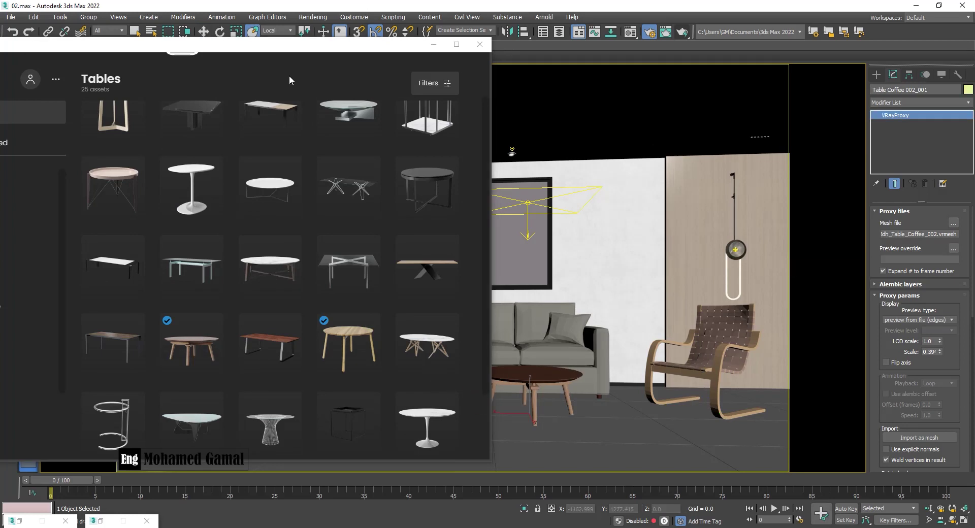
{"action": "left_click_drag", "start_coordinate": [299, 57], "coordinate": [584, 54]}
In Cosmos Accessories, look over the filters and scroll to download Throw 002.
{"action": "scroll", "coordinate": [246, 284], "scroll_direction": "down", "scroll_amount": 3}
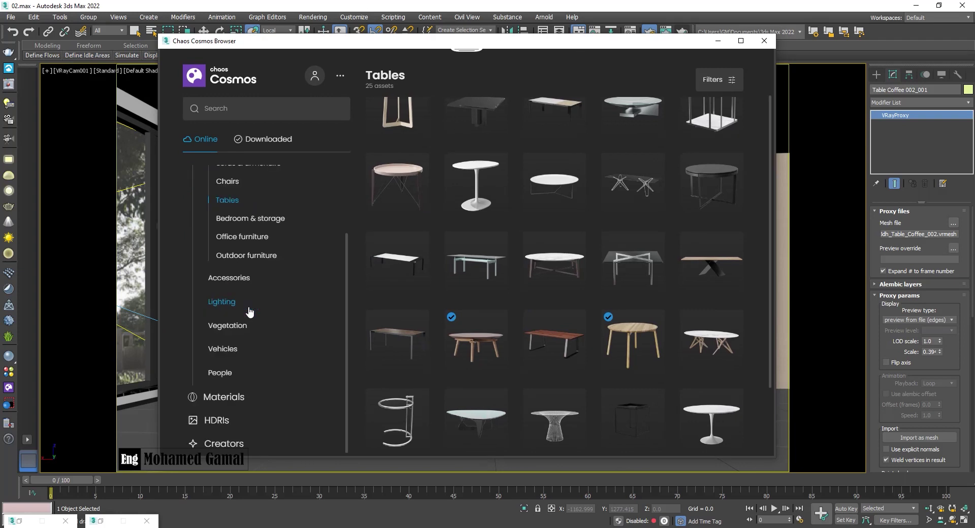
{"action": "left_click", "coordinate": [239, 282]}
{"action": "left_click", "coordinate": [721, 86]}
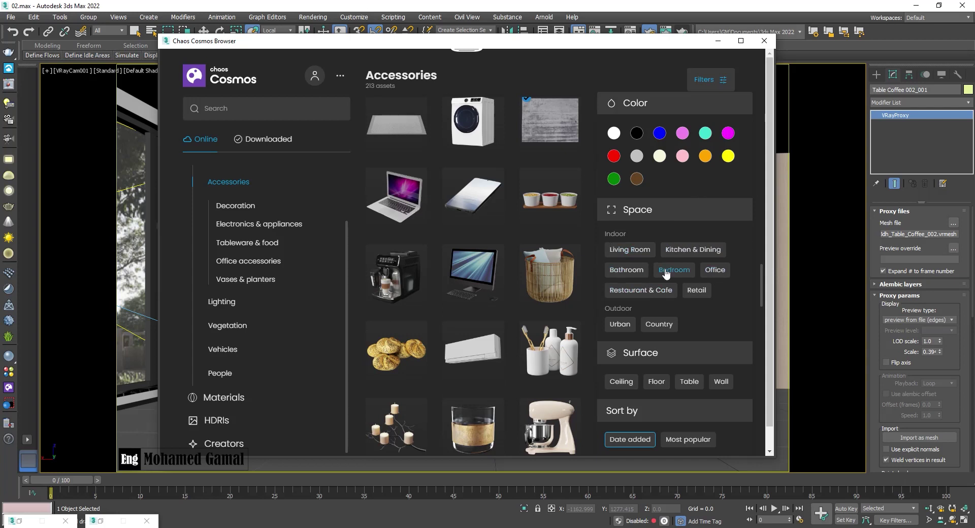
{"action": "scroll", "coordinate": [699, 320], "scroll_direction": "down", "scroll_amount": 1}
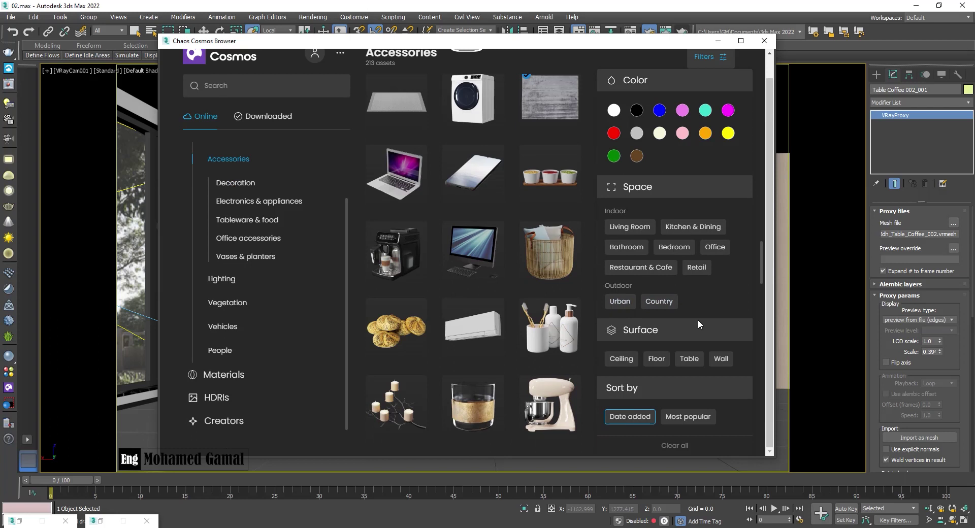
{"action": "left_click", "coordinate": [595, 281]}
{"action": "scroll", "coordinate": [595, 280], "scroll_direction": "down", "scroll_amount": 5}
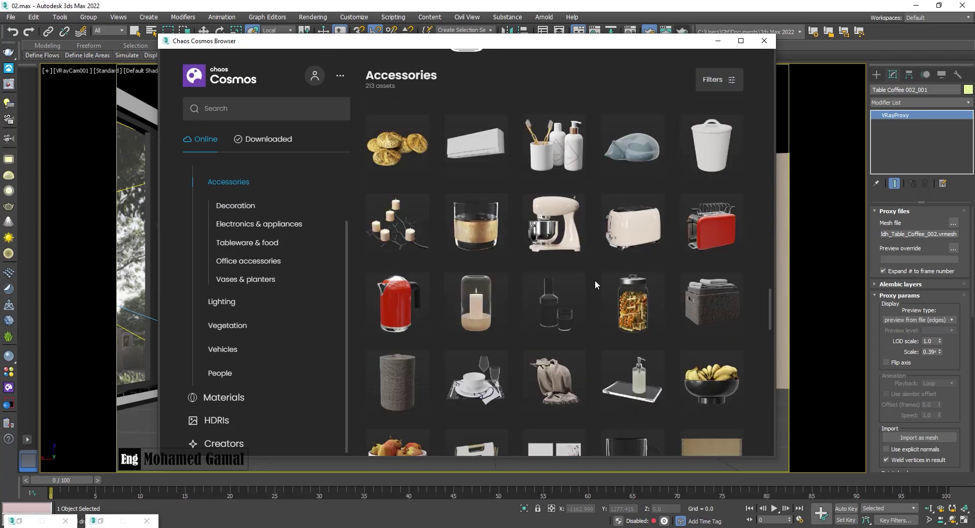
{"action": "scroll", "coordinate": [595, 281], "scroll_direction": "down", "scroll_amount": 2}
{"action": "scroll", "coordinate": [595, 281], "scroll_direction": "down", "scroll_amount": 2}
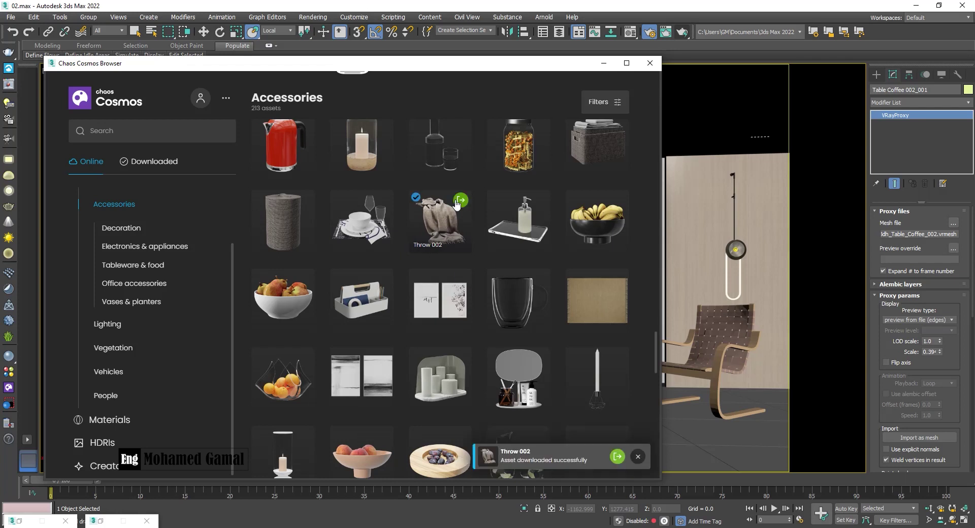
Inspect the Throw 002 details, viewing its wireframe and textured previews.
{"action": "left_click", "coordinate": [433, 227]}
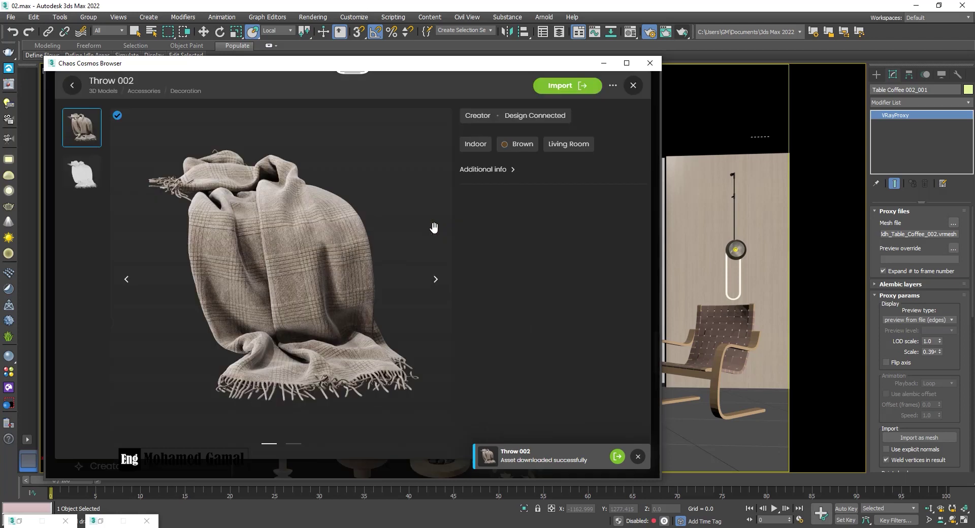
{"action": "left_click", "coordinate": [86, 173]}
{"action": "left_click", "coordinate": [78, 133]}
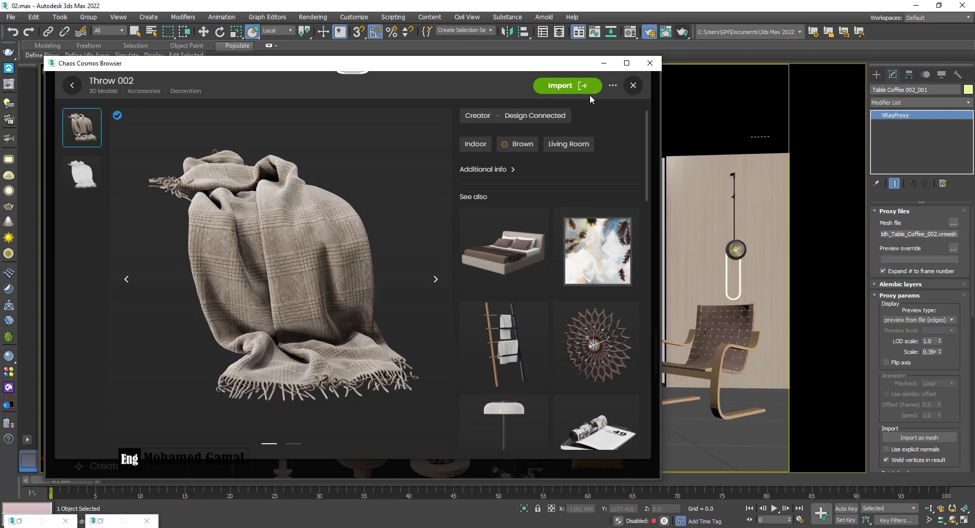
{"action": "left_click", "coordinate": [632, 85]}
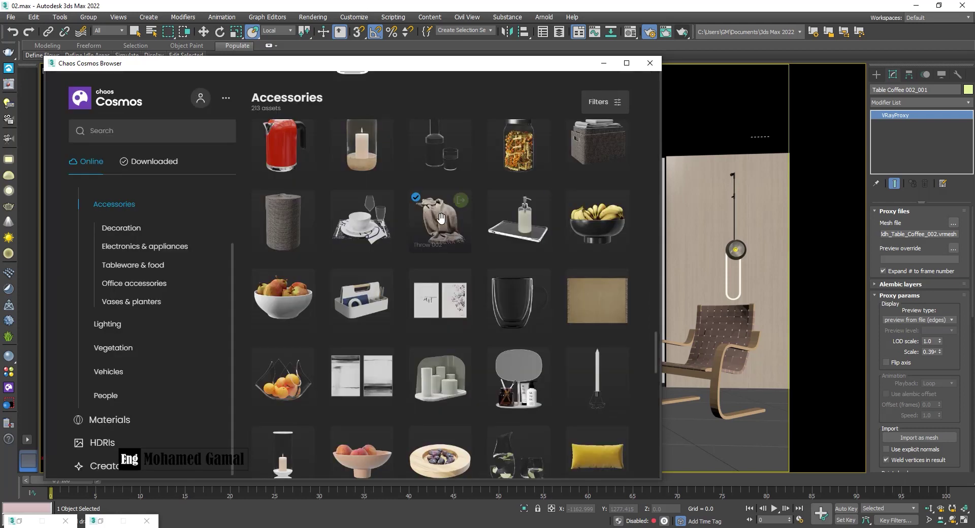
Place Throw 002 in the scene and drape it over the sofa's left arm.
{"action": "left_click_drag", "start_coordinate": [441, 218], "coordinate": [689, 399]}
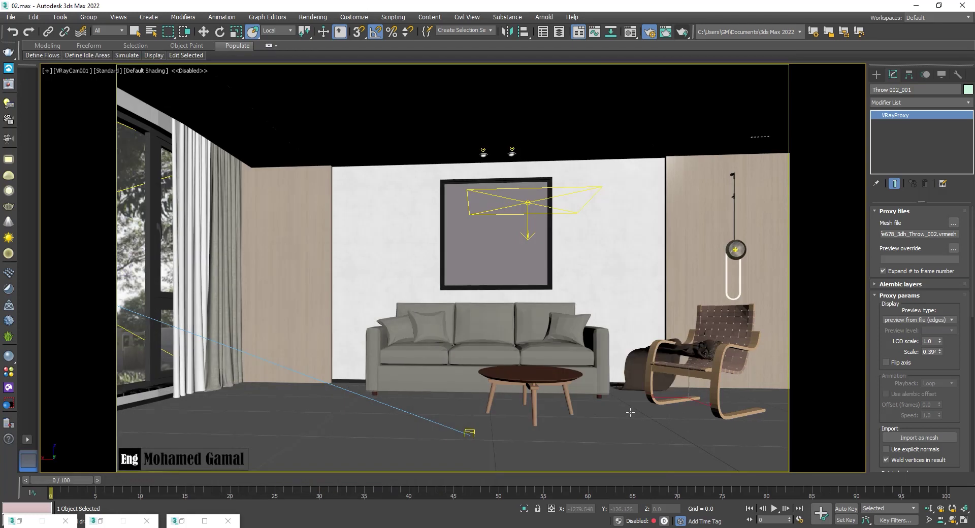
{"action": "mouse_move", "coordinate": [630, 413]}
{"action": "left_mouse_down"}
{"action": "mouse_move", "coordinate": [427, 395]}
{"action": "mouse_move", "coordinate": [431, 376]}
{"action": "left_mouse_up"}
{"action": "key", "text": "e"}
{"action": "key", "text": "w"}
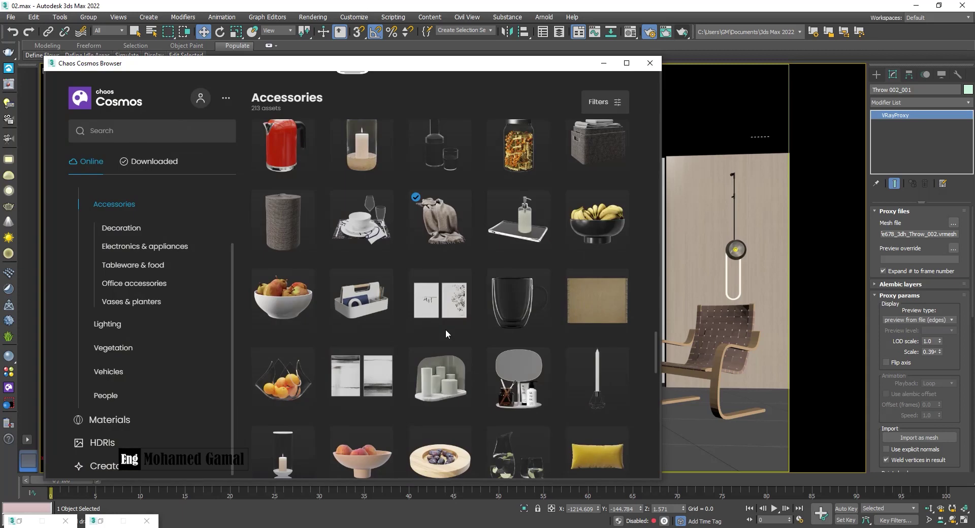
{"action": "left_click", "coordinate": [204, 521]}
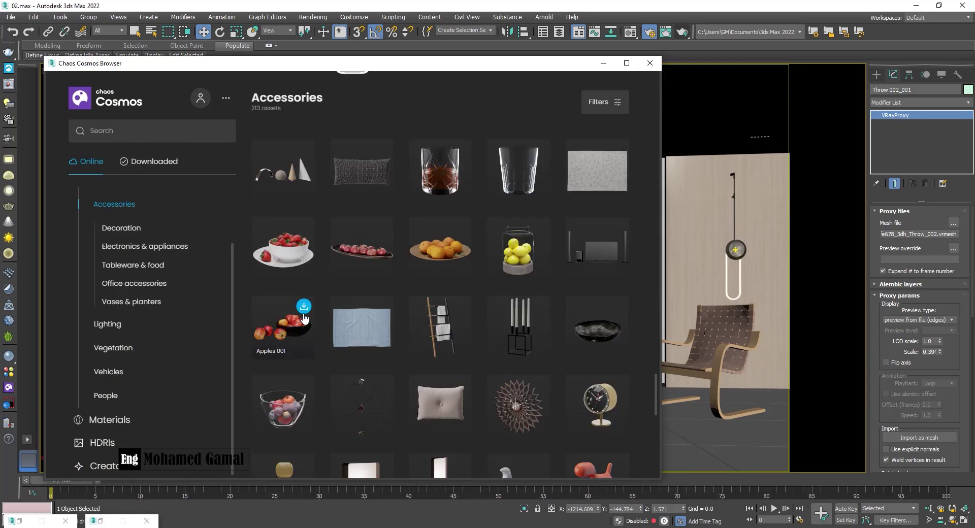
Search Cosmos for 'vase' under vases & planters and download Vase 009.
{"action": "left_click", "coordinate": [154, 168]}
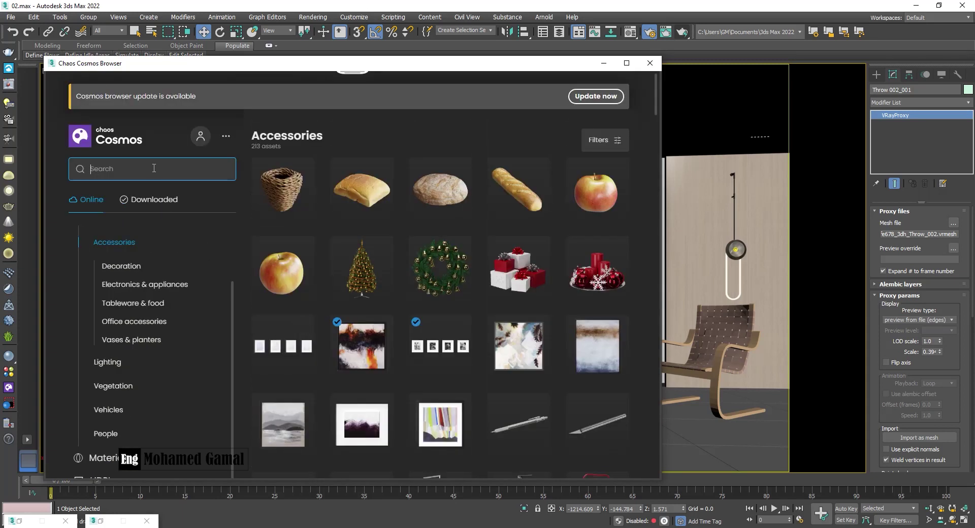
{"action": "type", "text": "vase"}
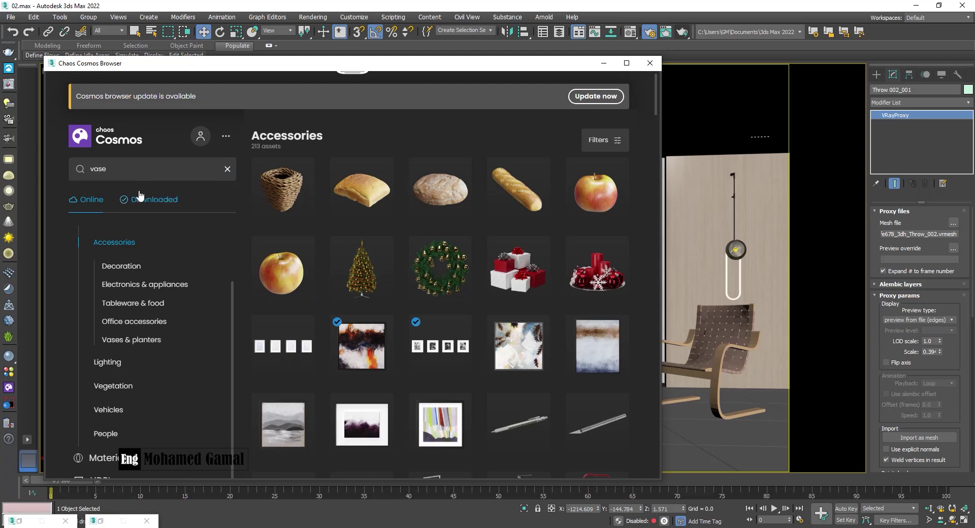
{"action": "left_click", "coordinate": [118, 202]}
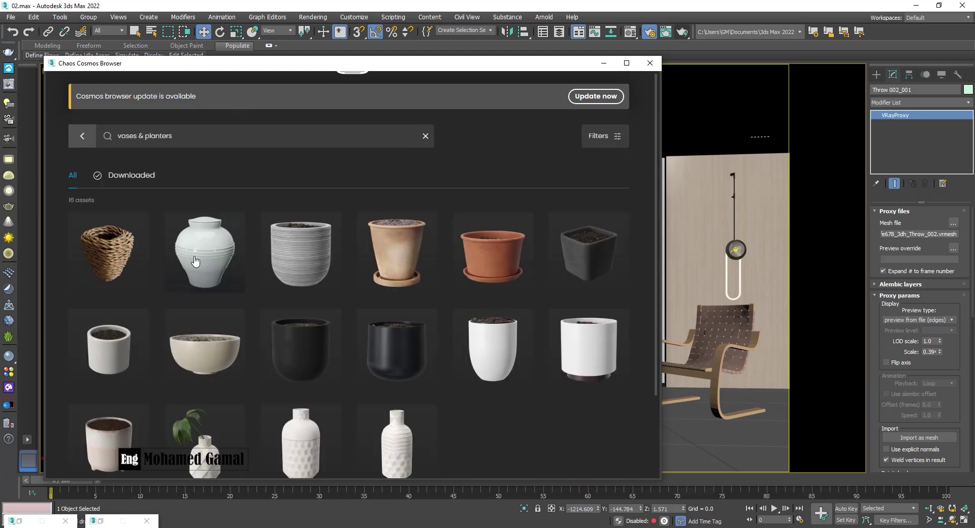
{"action": "scroll", "coordinate": [245, 394], "scroll_direction": "down", "scroll_amount": 3}
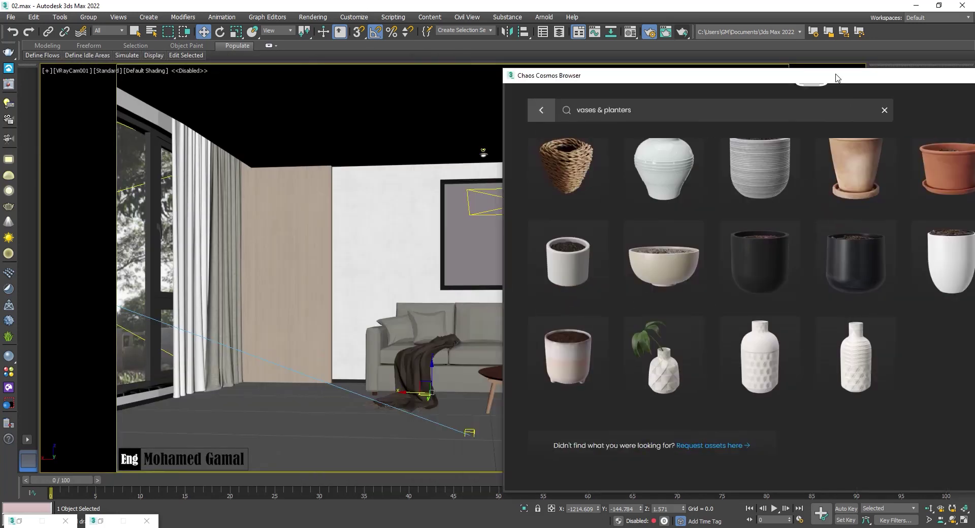
{"action": "left_click_drag", "start_coordinate": [372, 60], "coordinate": [868, 81]}
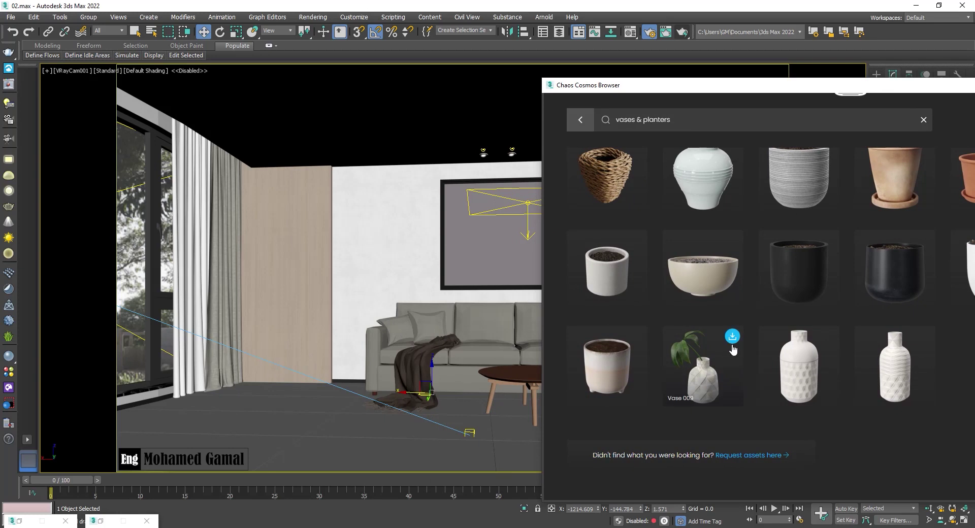
{"action": "left_click", "coordinate": [732, 337]}
Set Vase 009 on the coffee table and clear the search.
{"action": "mouse_move", "coordinate": [710, 363]}
{"action": "left_mouse_down"}
{"action": "mouse_move", "coordinate": [609, 384]}
{"action": "mouse_move", "coordinate": [525, 378]}
{"action": "left_mouse_up"}
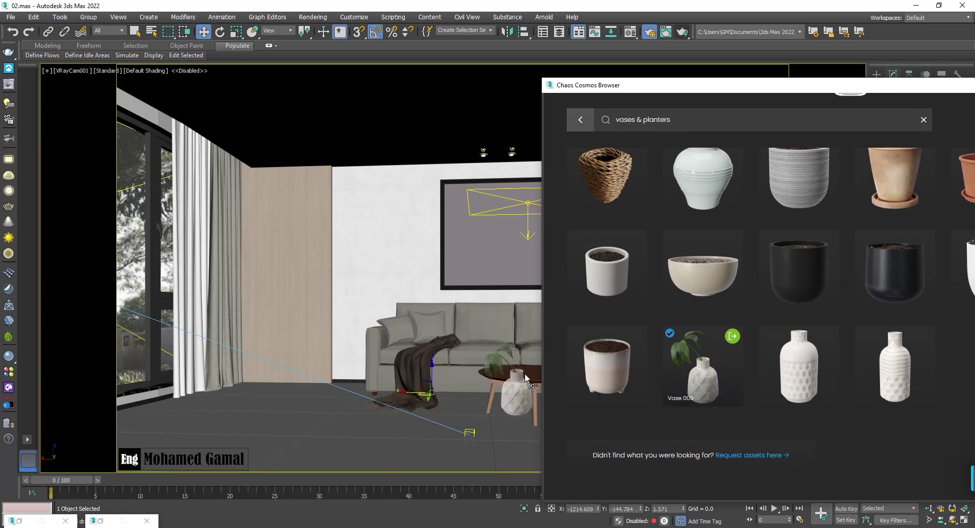
{"action": "left_click_drag", "start_coordinate": [525, 378], "coordinate": [534, 378]}
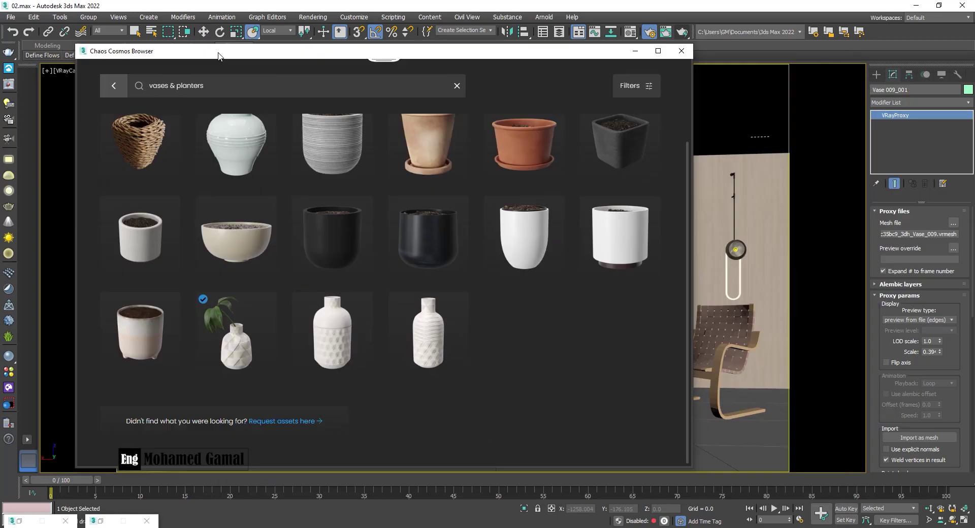
{"action": "left_click_drag", "start_coordinate": [688, 87], "coordinate": [264, 71]}
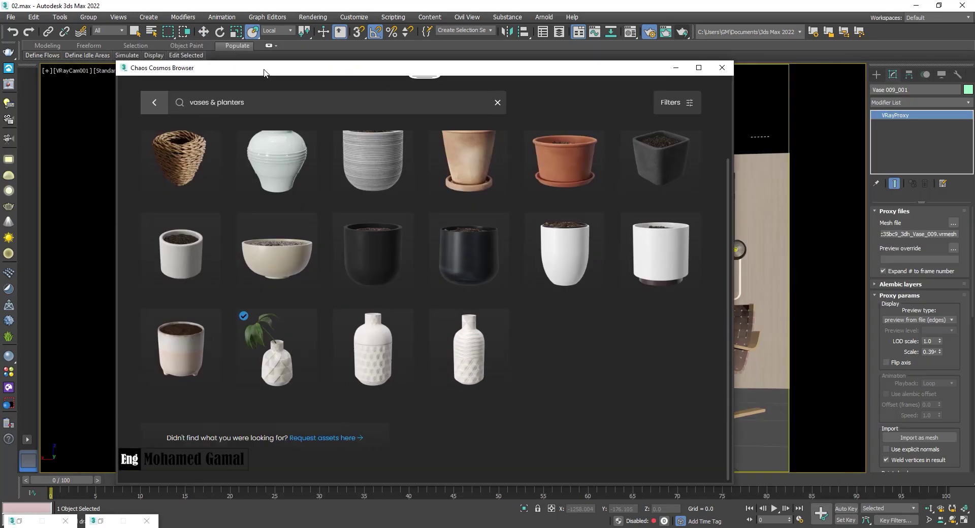
{"action": "left_click", "coordinate": [497, 102]}
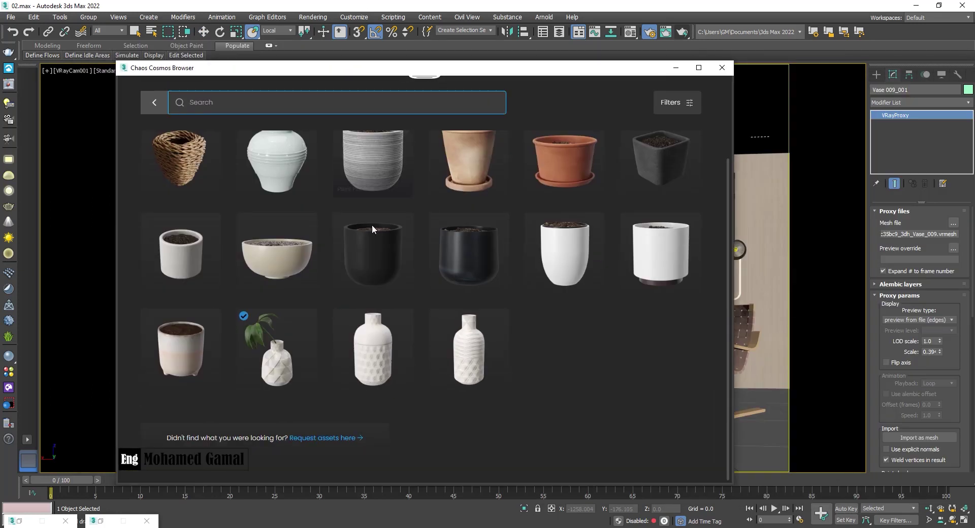
Download Indoor Plant 004 from Vegetation > Indoor plants.
{"action": "left_click", "coordinate": [203, 400]}
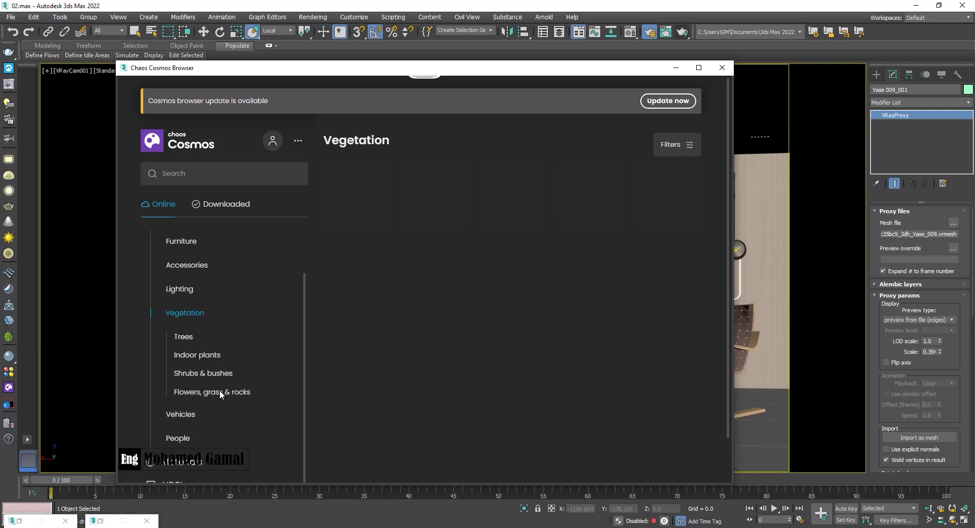
{"action": "left_click", "coordinate": [210, 358]}
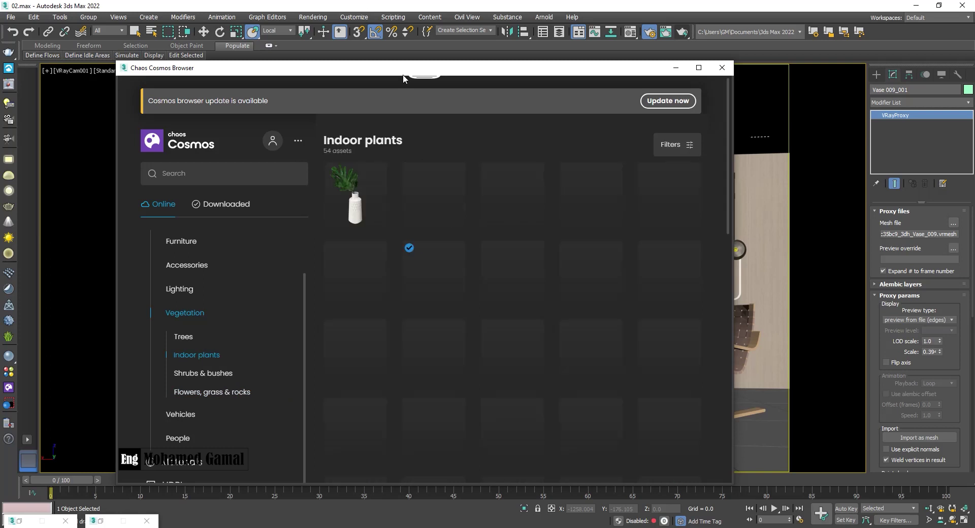
{"action": "mouse_move", "coordinate": [404, 69]}
{"action": "left_mouse_down"}
{"action": "mouse_move", "coordinate": [700, 35]}
{"action": "mouse_move", "coordinate": [570, 34]}
{"action": "left_mouse_up"}
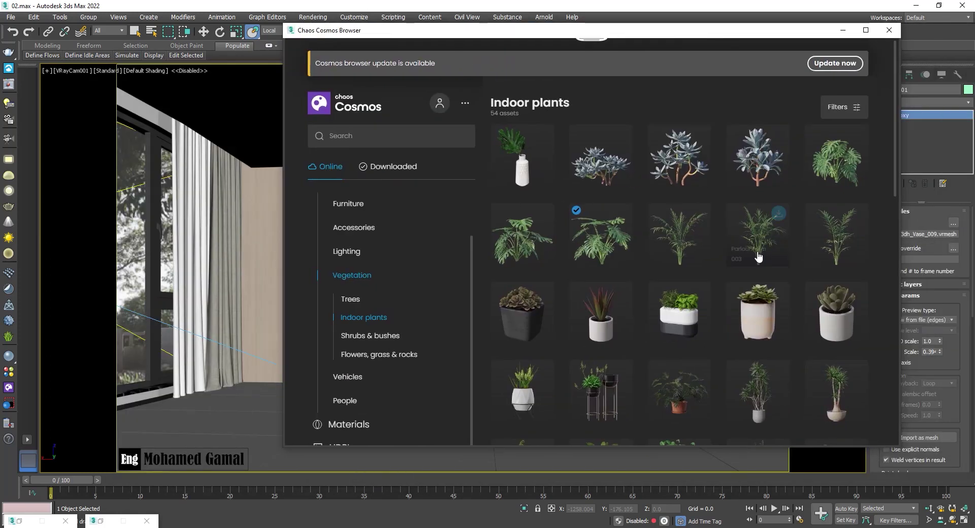
{"action": "scroll", "coordinate": [729, 254], "scroll_direction": "down", "scroll_amount": 3}
{"action": "scroll", "coordinate": [742, 266], "scroll_direction": "down", "scroll_amount": 2}
{"action": "scroll", "coordinate": [744, 274], "scroll_direction": "down", "scroll_amount": 2}
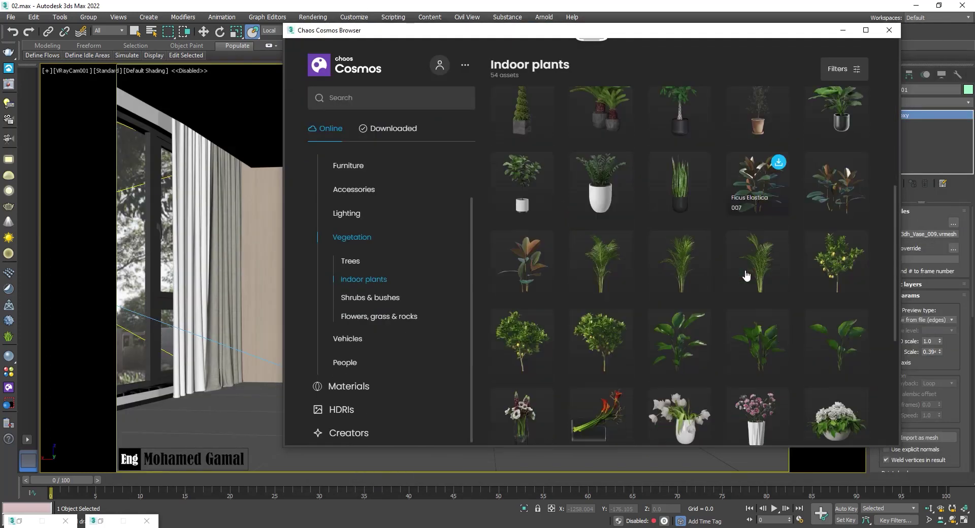
{"action": "scroll", "coordinate": [744, 274], "scroll_direction": "down", "scroll_amount": 3}
{"action": "scroll", "coordinate": [745, 274], "scroll_direction": "down", "scroll_amount": 3}
{"action": "scroll", "coordinate": [746, 273], "scroll_direction": "down", "scroll_amount": 2}
{"action": "scroll", "coordinate": [745, 270], "scroll_direction": "up", "scroll_amount": 5}
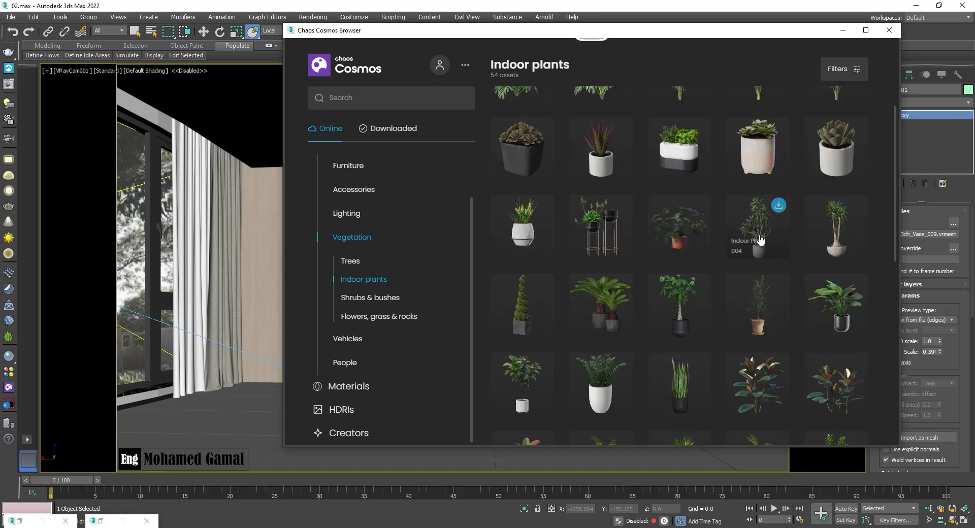
{"action": "left_click", "coordinate": [768, 239]}
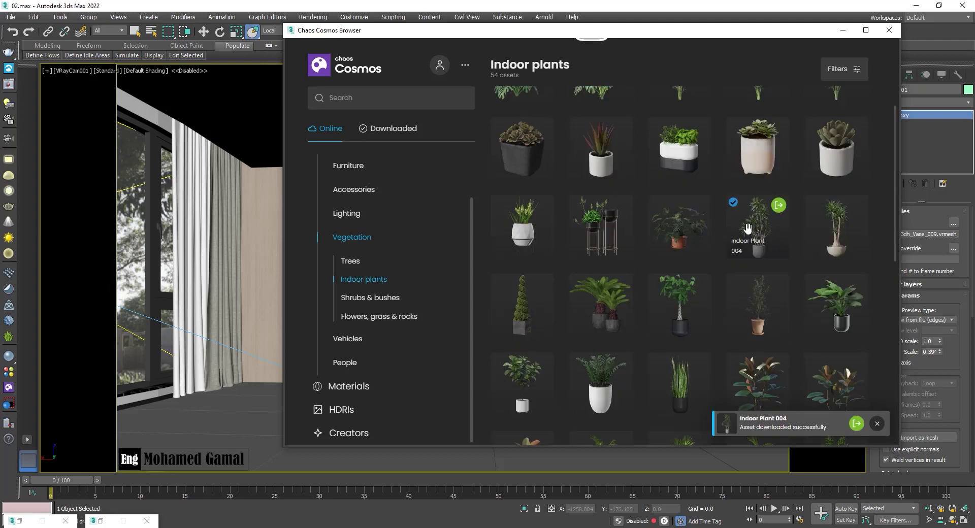
Import Indoor Plant 004 and move it into the left corner beside the curtain.
{"action": "left_click", "coordinate": [253, 401]}
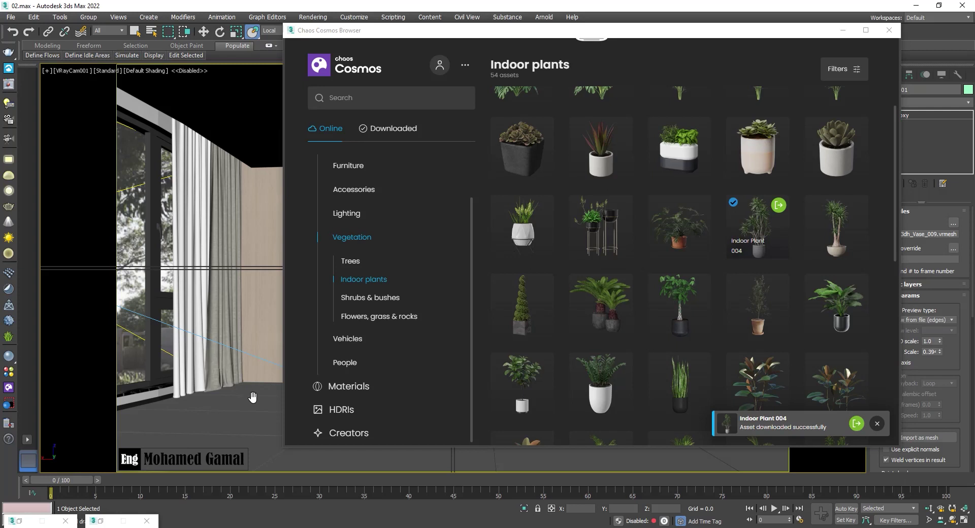
{"action": "left_click_drag", "start_coordinate": [655, 30], "coordinate": [972, 69]}
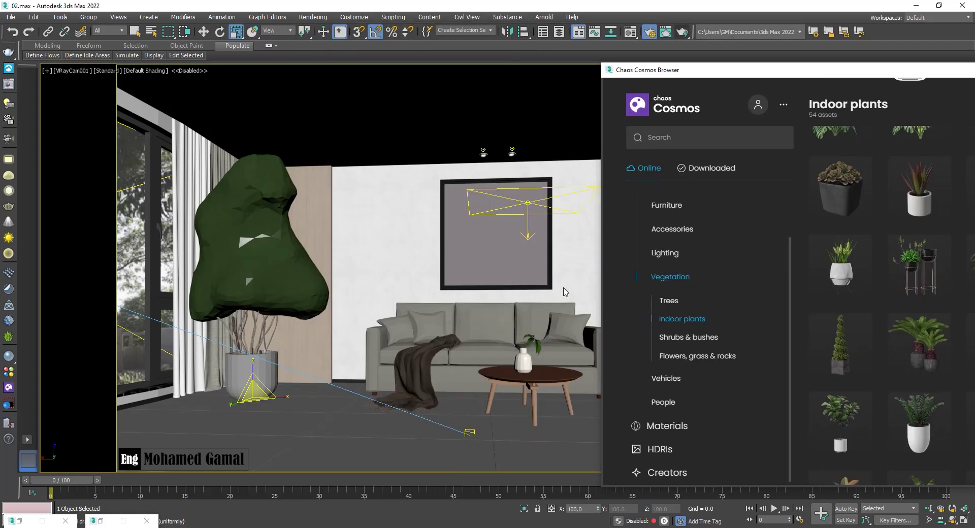
{"action": "right_click", "coordinate": [254, 365]}
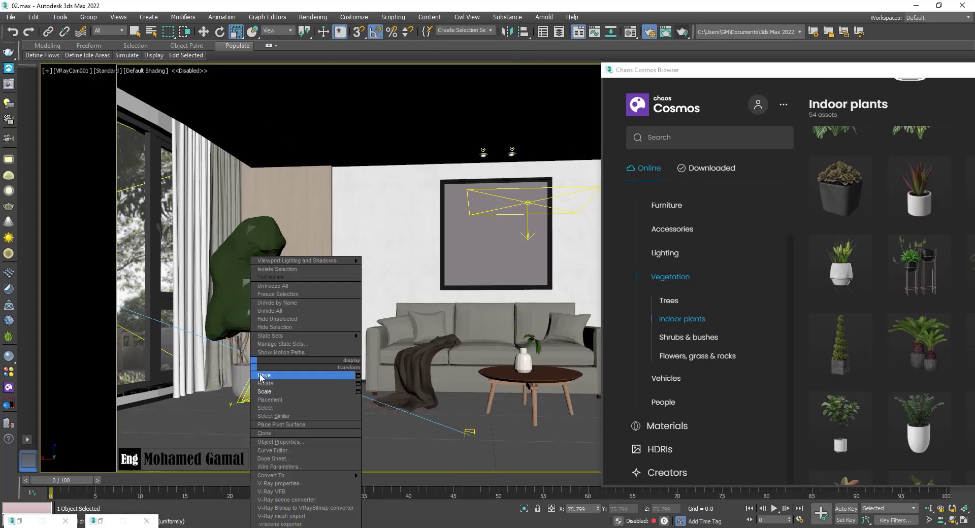
{"action": "left_click", "coordinate": [260, 376]}
{"action": "left_click_drag", "start_coordinate": [743, 74], "coordinate": [550, 58]}
{"action": "left_click", "coordinate": [468, 386]}
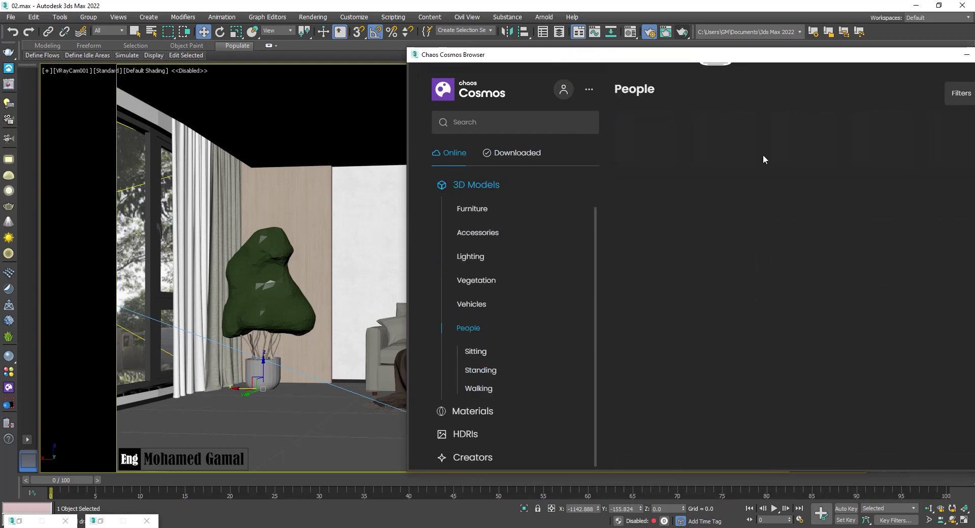
Drop the standing woman-on-the-phone figure from Cosmos People into the room by the window.
{"action": "left_click_drag", "start_coordinate": [634, 54], "coordinate": [523, 57]}
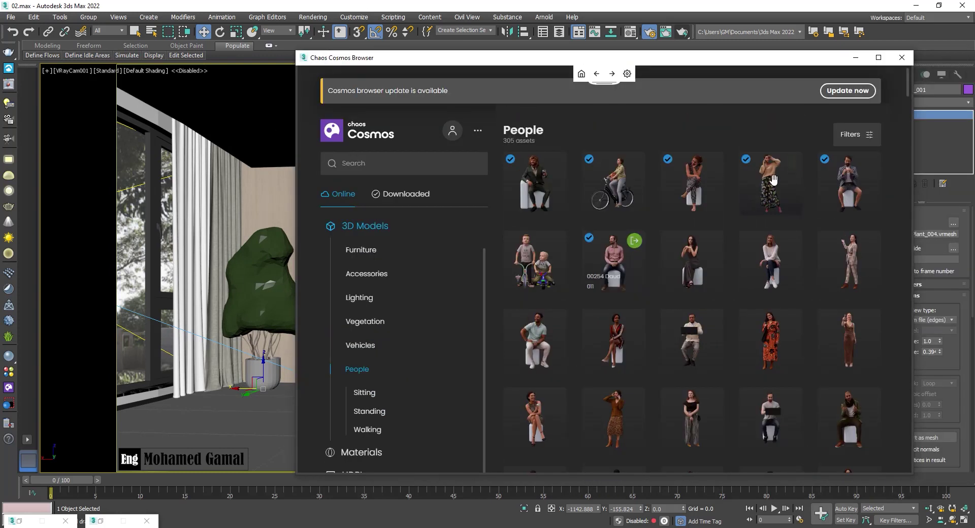
{"action": "mouse_move", "coordinate": [769, 181]}
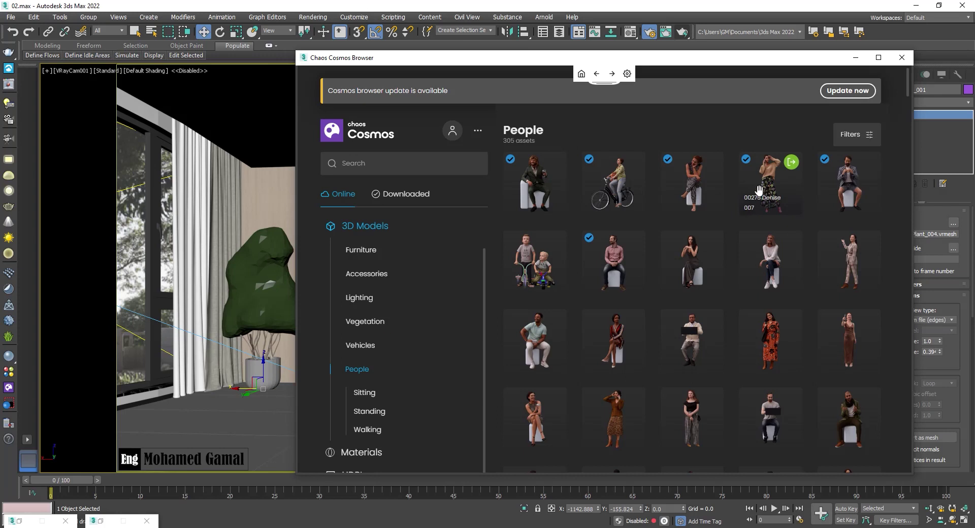
{"action": "left_click_drag", "start_coordinate": [758, 189], "coordinate": [243, 440]}
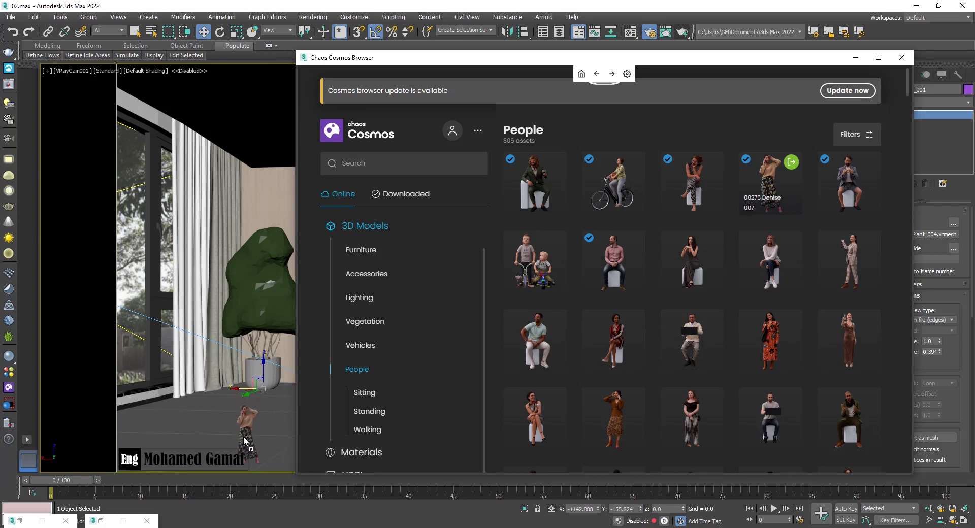
{"action": "left_click", "coordinate": [242, 439]}
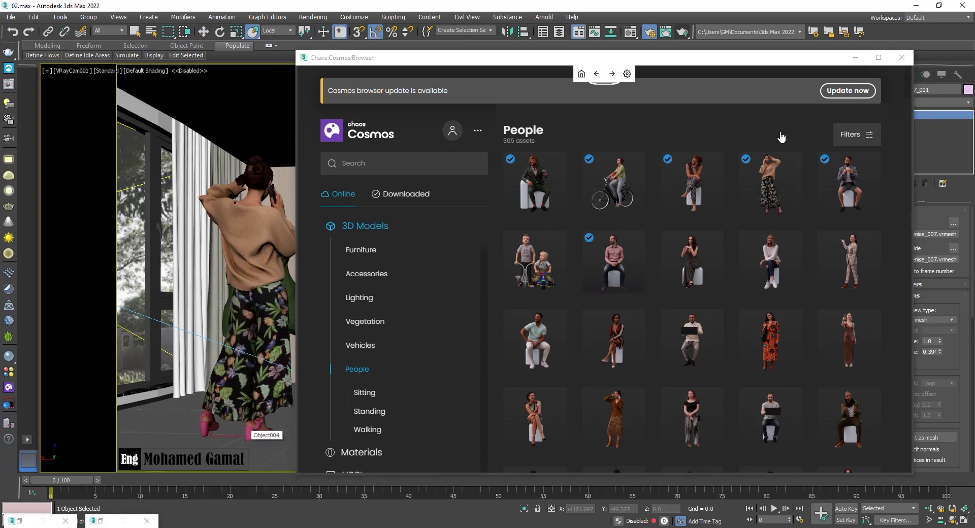
{"action": "mouse_move", "coordinate": [751, 61]}
{"action": "left_mouse_down"}
{"action": "mouse_move", "coordinate": [924, 66]}
{"action": "mouse_move", "coordinate": [924, 46]}
{"action": "left_mouse_up"}
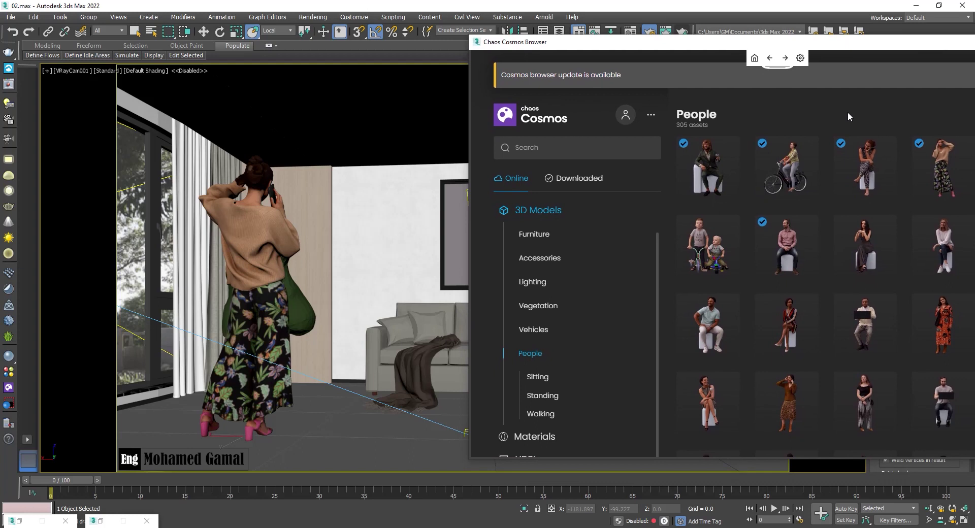
Scale the woman figure down to a realistic size and lower her onto the floor (Z -0.806).
{"action": "right_click", "coordinate": [302, 363]}
{"action": "left_click", "coordinate": [302, 385]}
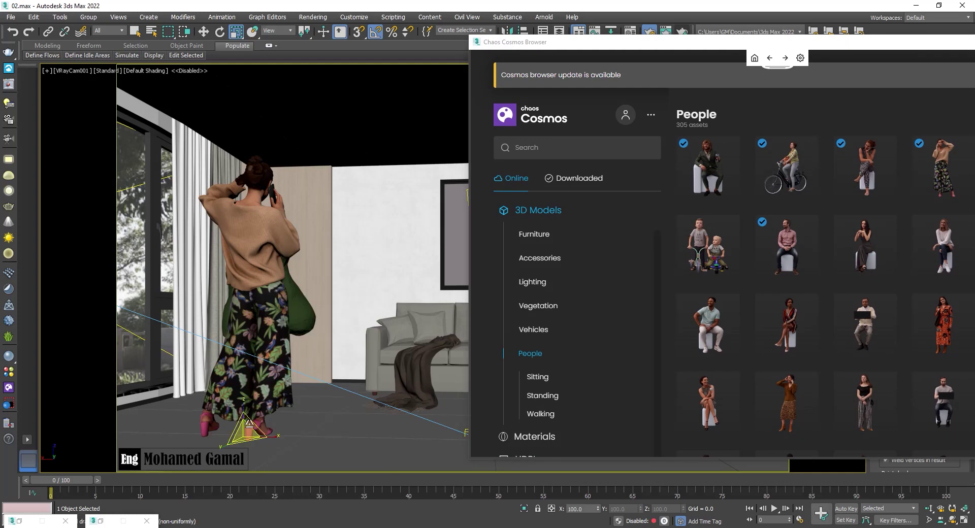
{"action": "mouse_move", "coordinate": [248, 424]}
{"action": "left_mouse_down"}
{"action": "mouse_move", "coordinate": [245, 449]}
{"action": "mouse_move", "coordinate": [237, 427]}
{"action": "mouse_move", "coordinate": [259, 428]}
{"action": "left_mouse_up"}
{"action": "key", "text": "e"}
{"action": "key", "text": "w"}
{"action": "left_click_drag", "start_coordinate": [684, 510], "coordinate": [684, 512]}
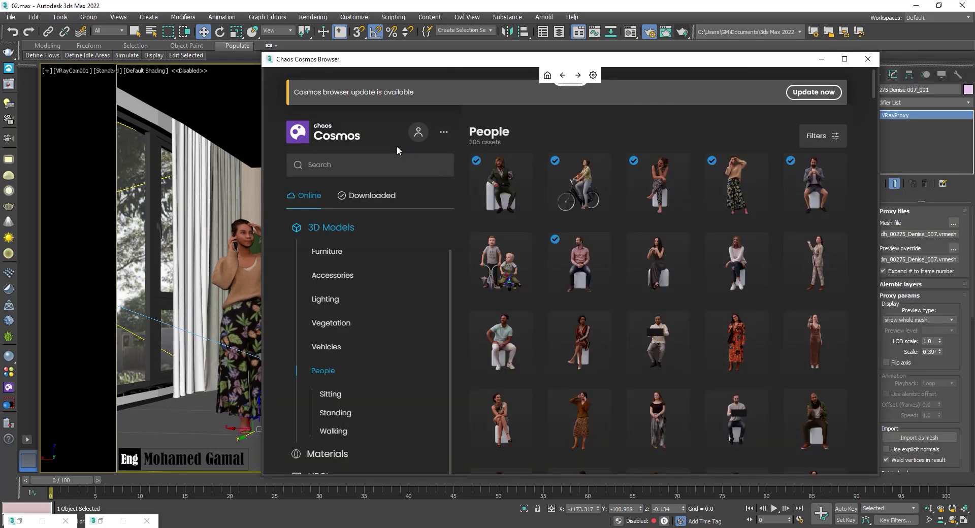
Search Cosmos for 'rug' and place Rug 006 on the floor in front of the sofa.
{"action": "left_click", "coordinate": [392, 165]}
{"action": "type", "text": "rug"}
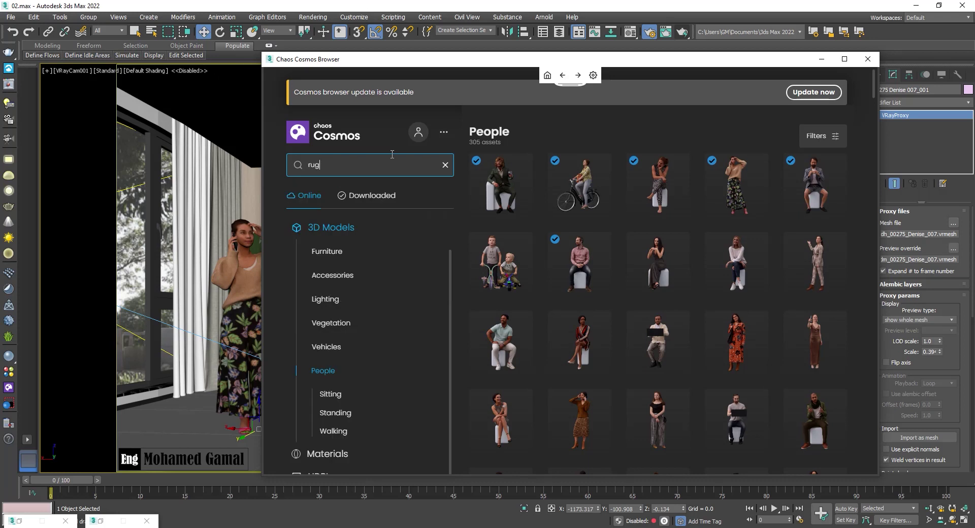
{"action": "key", "text": "Return"}
{"action": "mouse_move", "coordinate": [487, 59]}
{"action": "left_mouse_down"}
{"action": "mouse_move", "coordinate": [896, 66]}
{"action": "mouse_move", "coordinate": [884, 62]}
{"action": "left_mouse_up"}
{"action": "left_click_drag", "start_coordinate": [813, 243], "coordinate": [505, 455]}
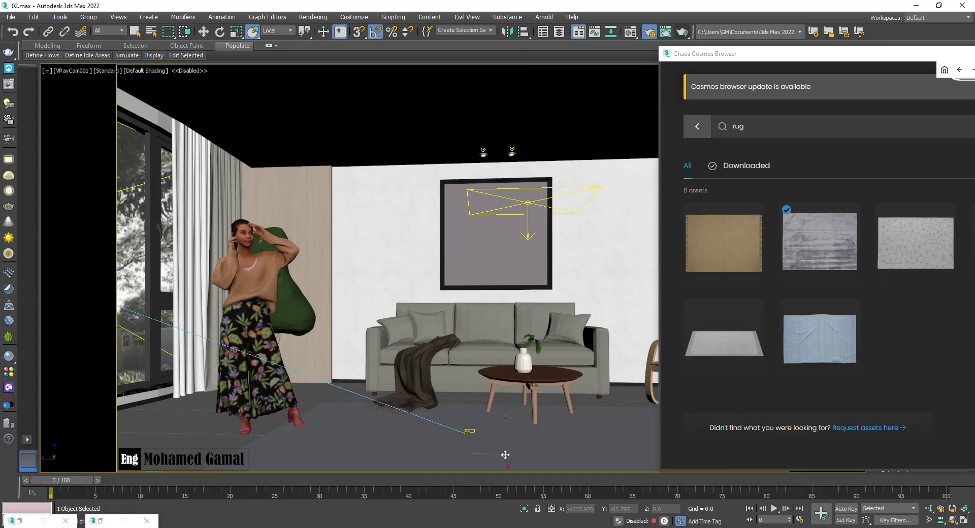
Set the rug's Z height to -0.333 so it sits flat on the floor.
{"action": "right_click", "coordinate": [537, 445]}
{"action": "left_click", "coordinate": [579, 449]}
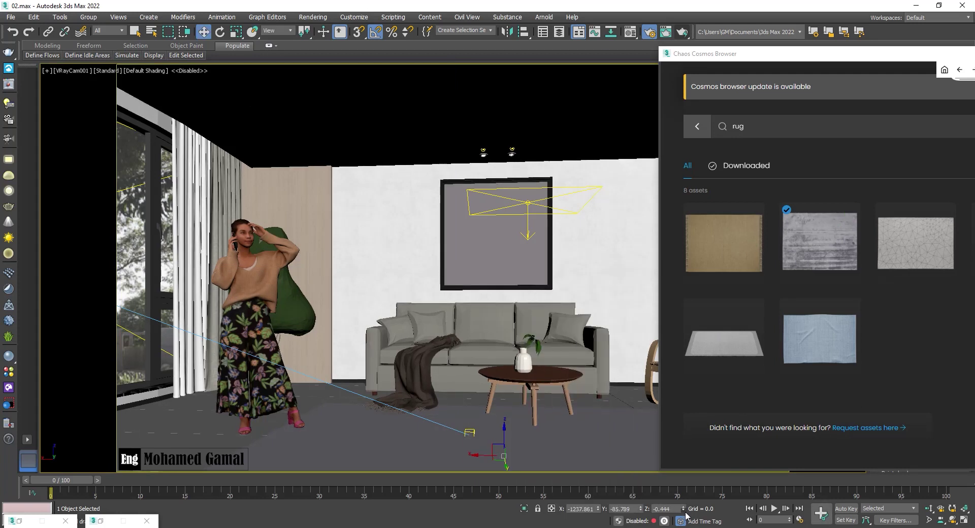
{"action": "left_click", "coordinate": [684, 511]}
{"action": "left_click", "coordinate": [684, 508]}
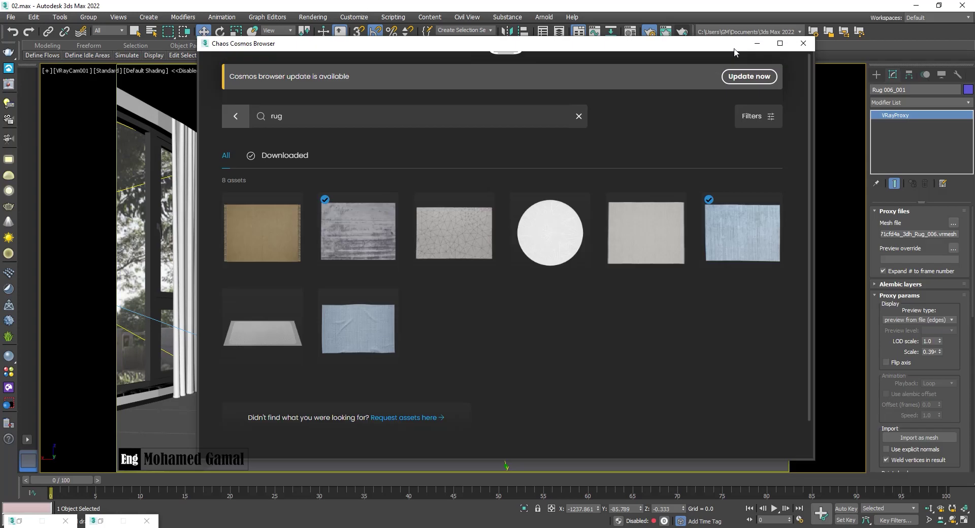
{"action": "left_click", "coordinate": [239, 126]}
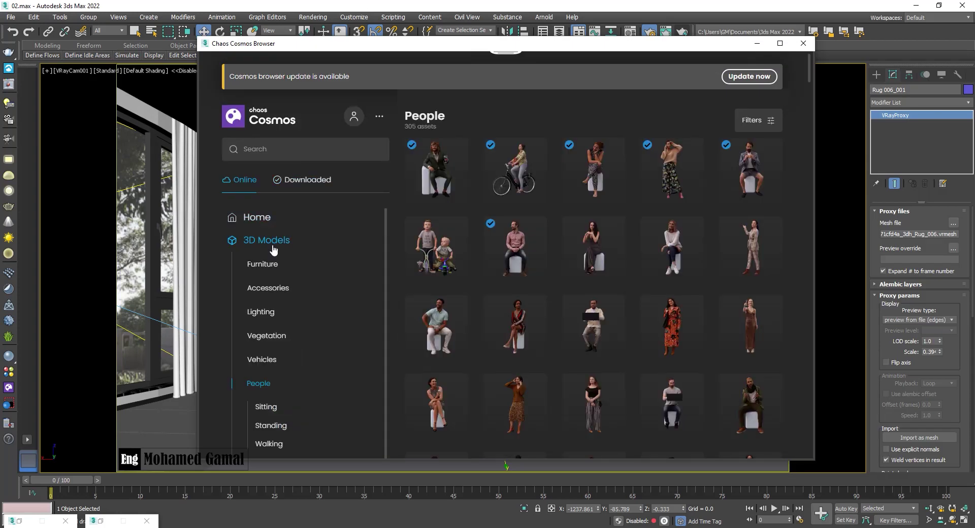
Browse Cosmos Home, Creators, and the Bricks, Concrete, Fabric and Ground material categories.
{"action": "left_click", "coordinate": [242, 217]}
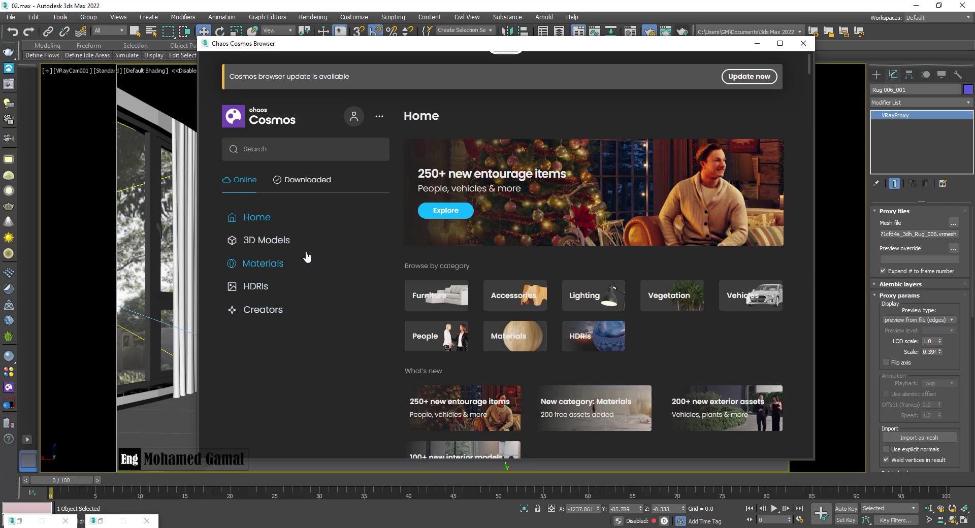
{"action": "left_click", "coordinate": [270, 311]}
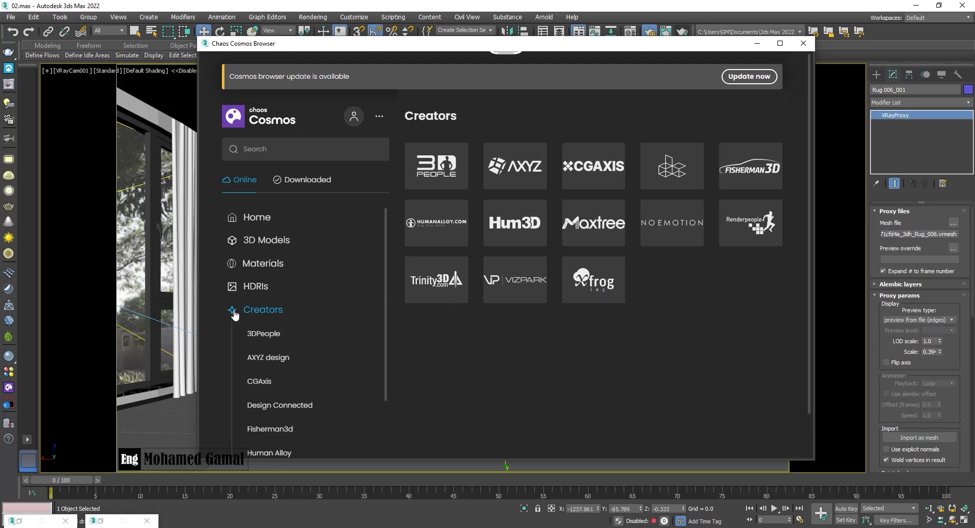
{"action": "left_click", "coordinate": [259, 263]}
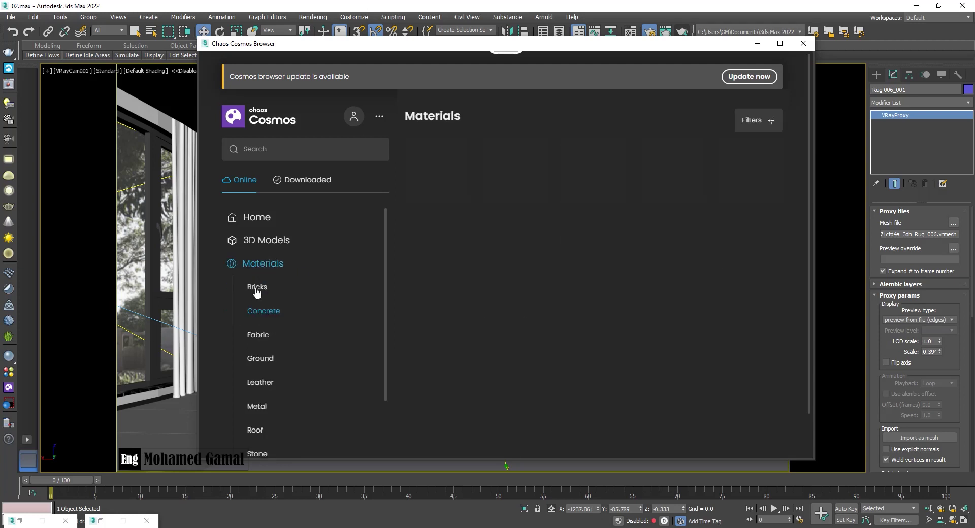
{"action": "left_click", "coordinate": [256, 289]}
{"action": "left_click", "coordinate": [265, 311]}
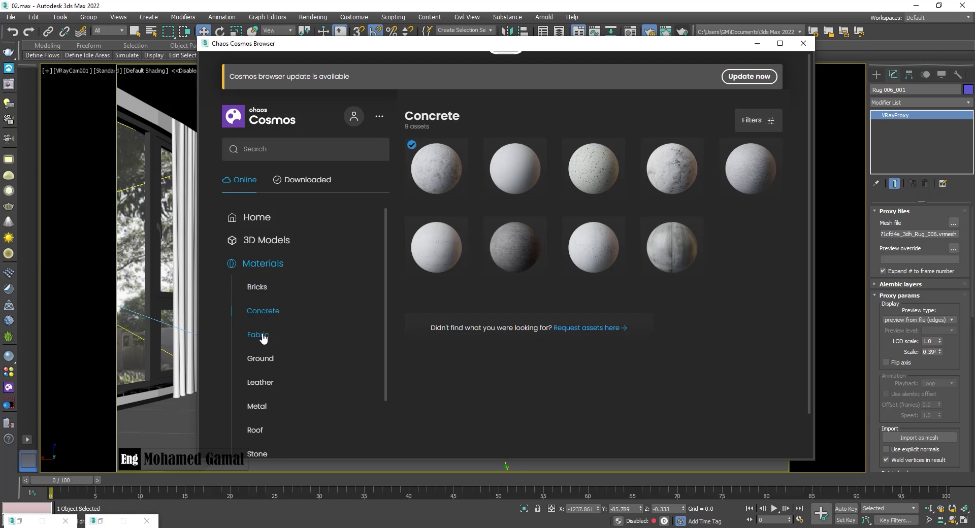
{"action": "left_click", "coordinate": [262, 336]}
{"action": "left_click", "coordinate": [264, 359]}
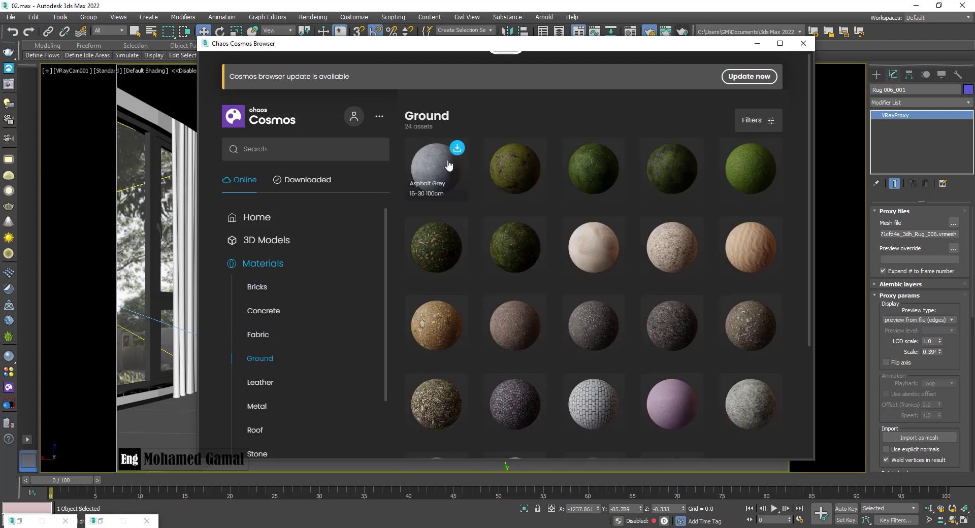
{"action": "left_click", "coordinate": [249, 269]}
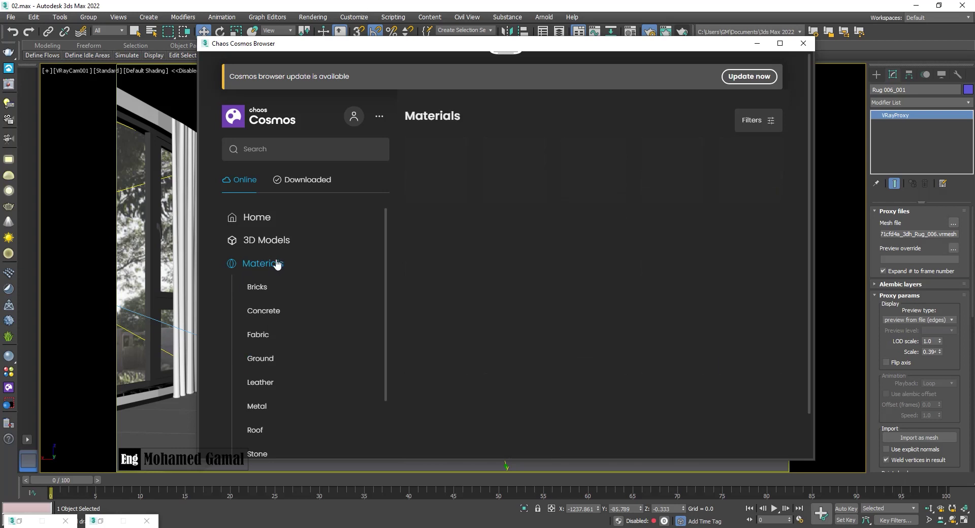
{"action": "mouse_move", "coordinate": [580, 148]}
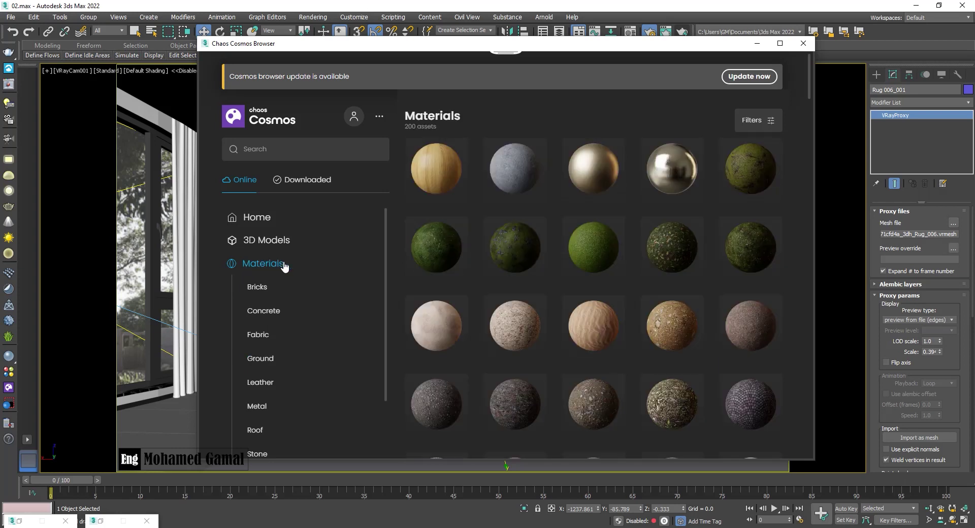
Return to the Cosmos Home page and open then close the account menu.
{"action": "left_click", "coordinate": [256, 218]}
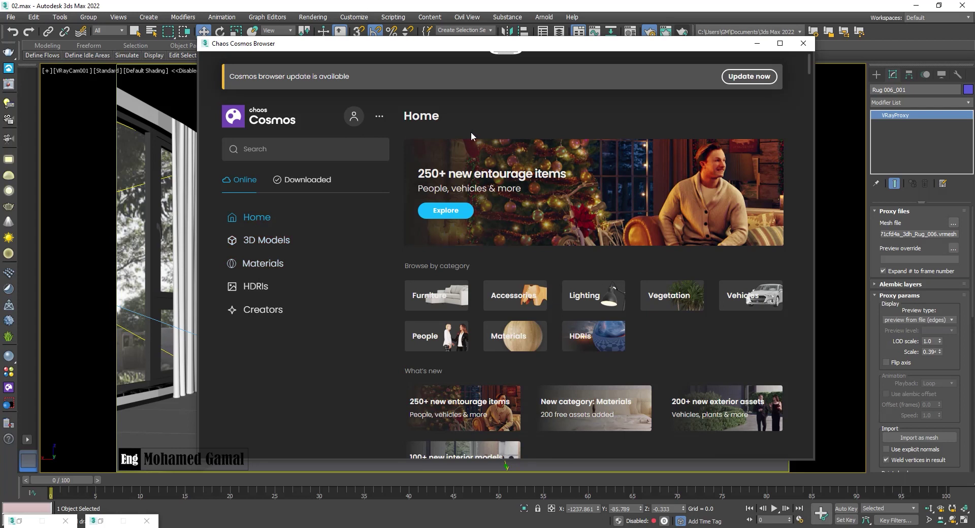
{"action": "left_click", "coordinate": [353, 117]}
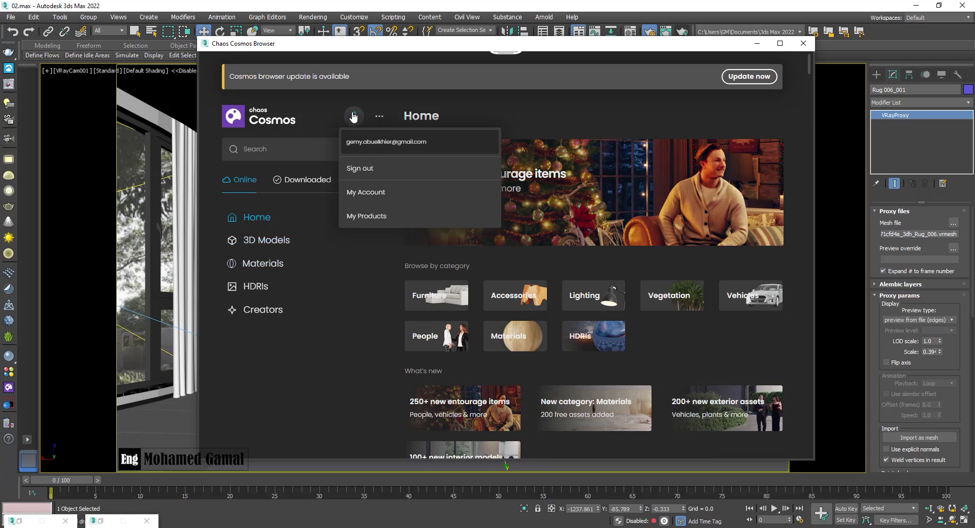
{"action": "left_click", "coordinate": [468, 109]}
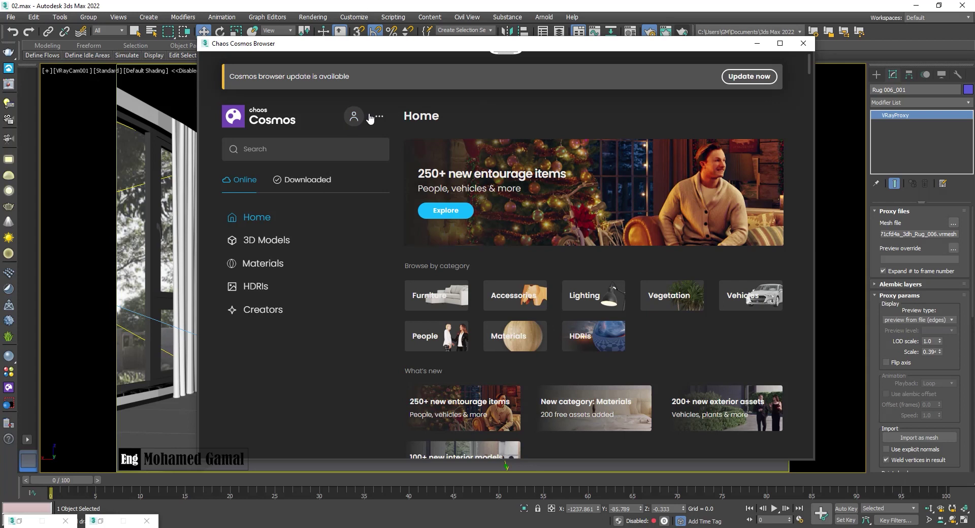
Minimize Cosmos Browser and render the camera view in the V-Ray Frame Buffer with Shift+Q.
{"action": "left_click", "coordinate": [756, 44]}
{"action": "key", "text": "shift+q"}
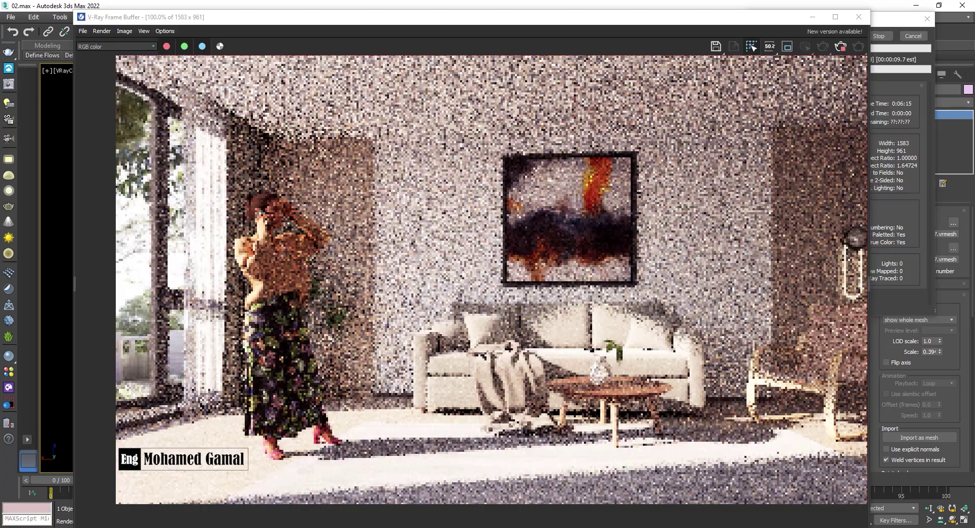